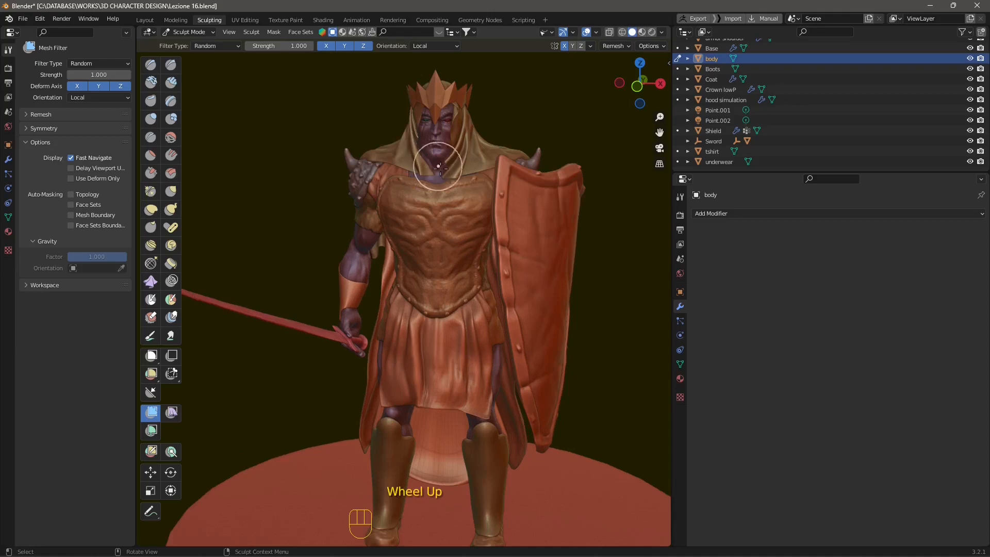
- Inspect the armored king from the front and the shield side, including the hood, breastplate, tunic and shoulder armor
middle_click_drag(439, 167, 456, 270)
scroll(456, 270, "down", 2)
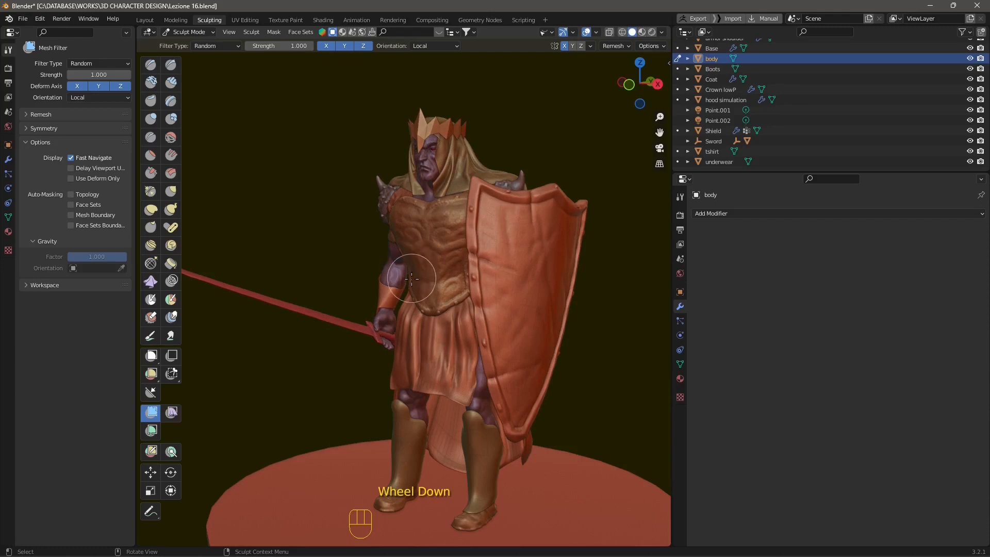
middle_click_drag(504, 308, 458, 306)
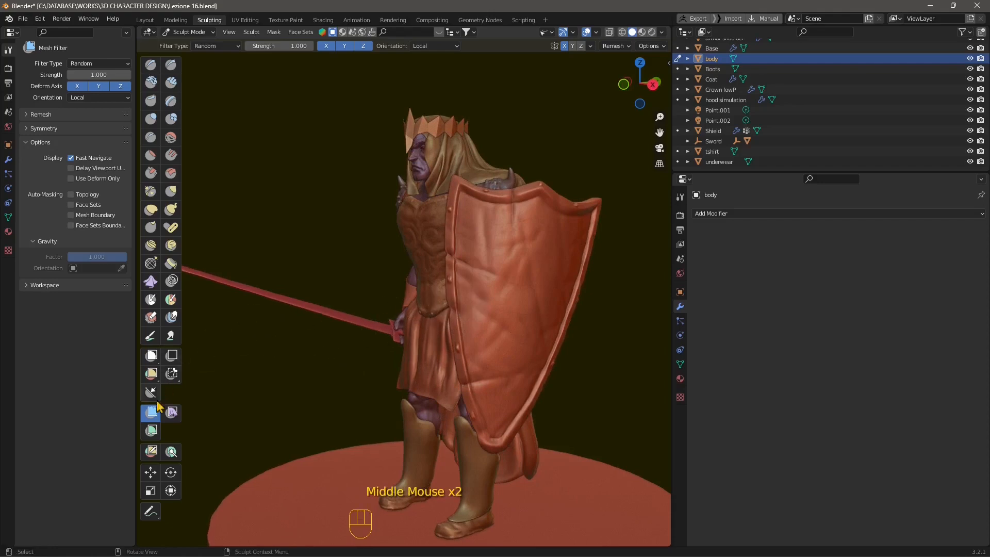
left_click(151, 424)
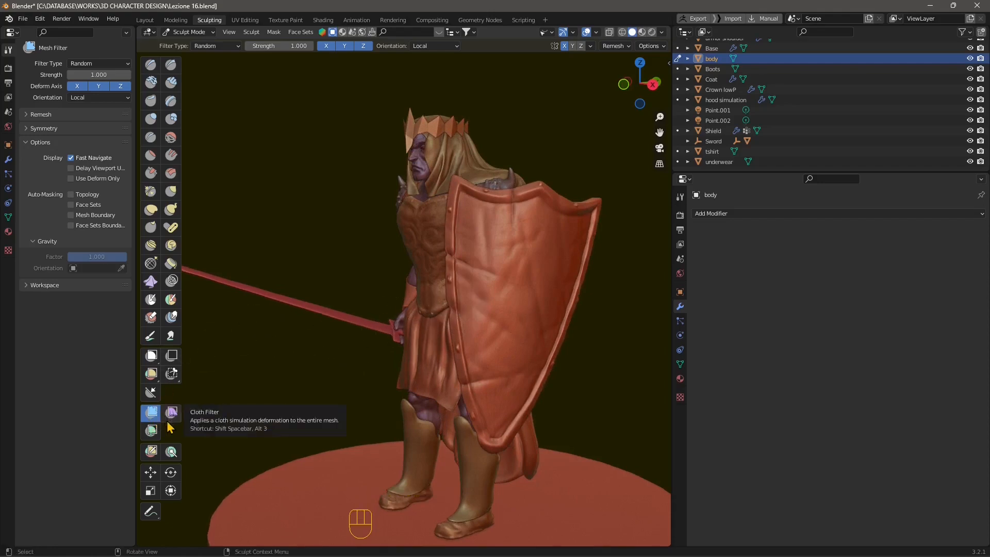
middle_click_drag(531, 373, 481, 374)
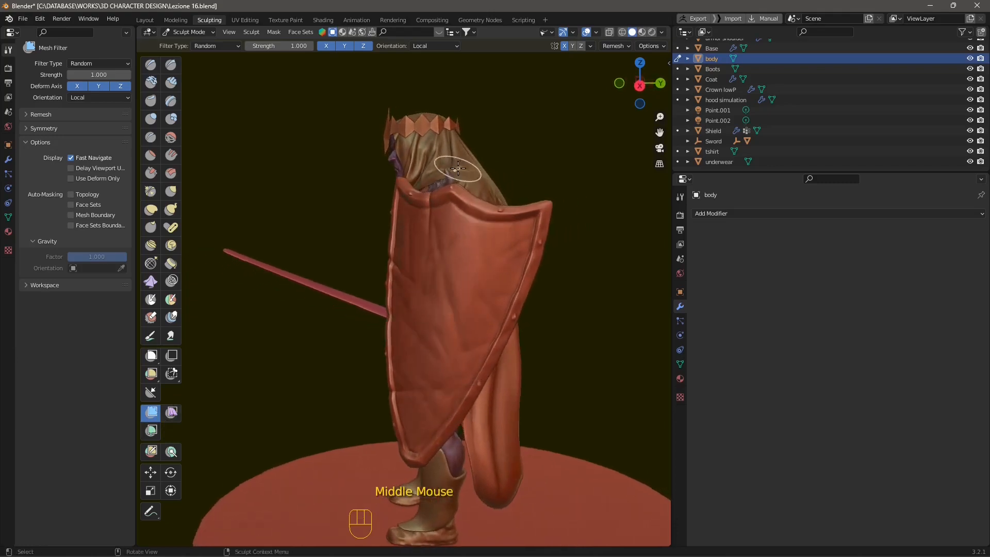
scroll(467, 216, "up", 2)
middle_click_drag(471, 225, 496, 302)
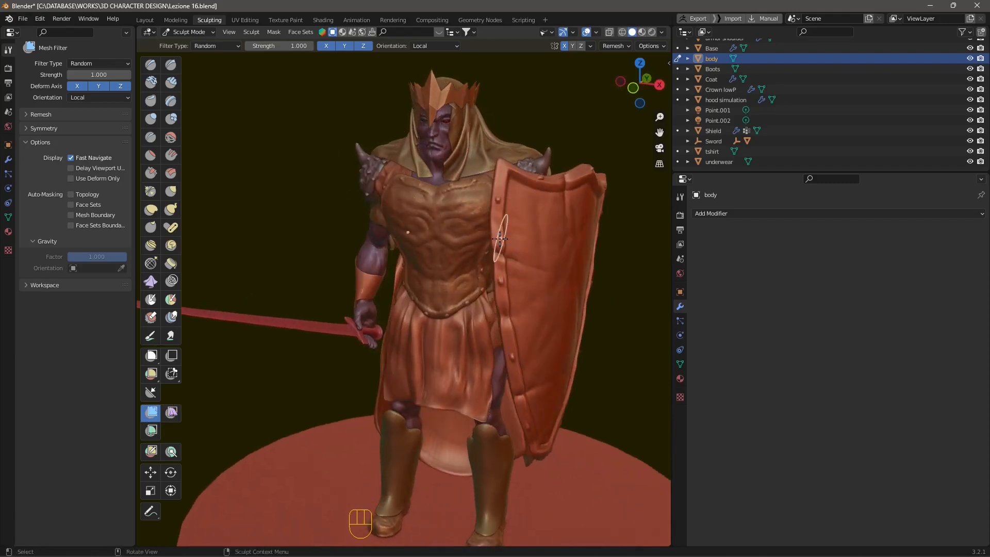
middle_click_drag(383, 233, 429, 215)
scroll(406, 178, "up", 3)
scroll(404, 159, "up", 2)
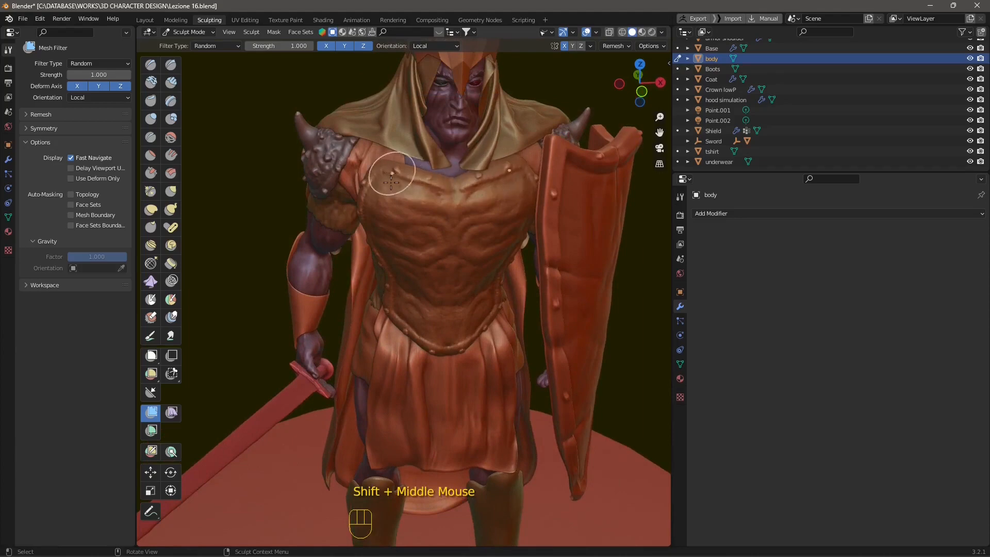
middle_click_drag(391, 182, 423, 162)
middle_click_drag(378, 223, 347, 158, "shift")
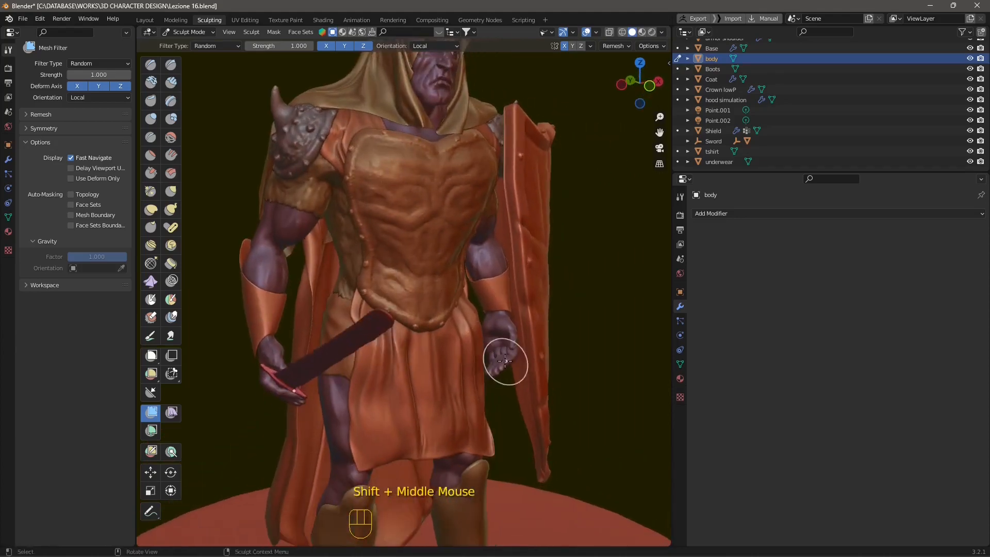
middle_click_drag(506, 361, 446, 316)
scroll(456, 323, "down", 1)
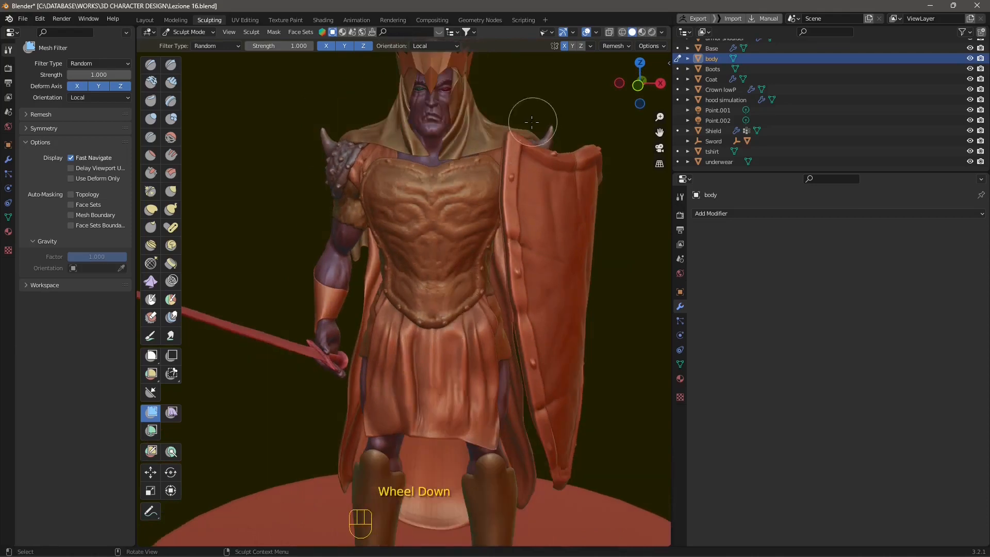
- Examine the character's sword arm, boots, cape and shield from several sides
middle_click_drag(532, 121, 364, 190)
scroll(446, 316, "up", 2)
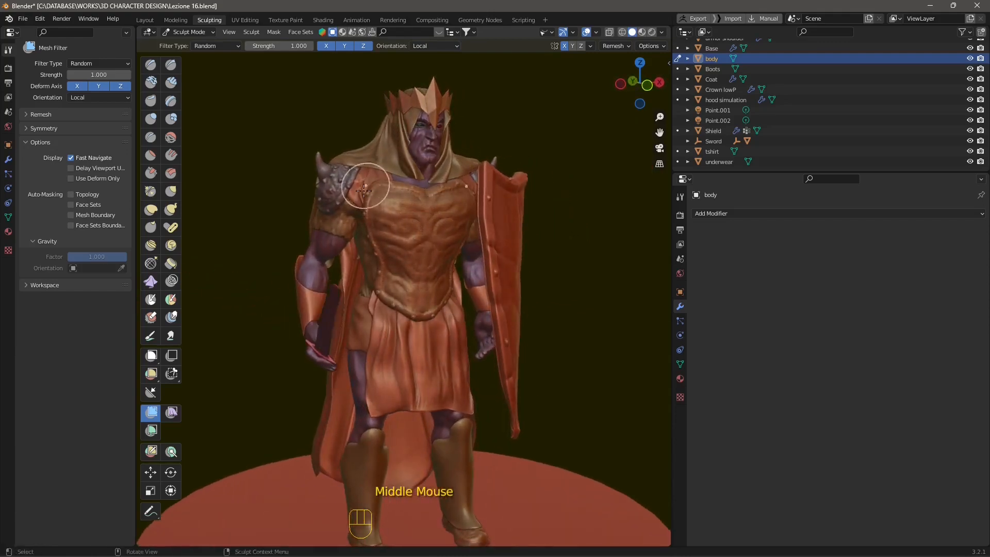
scroll(436, 411, "down", 2)
scroll(304, 380, "up", 2)
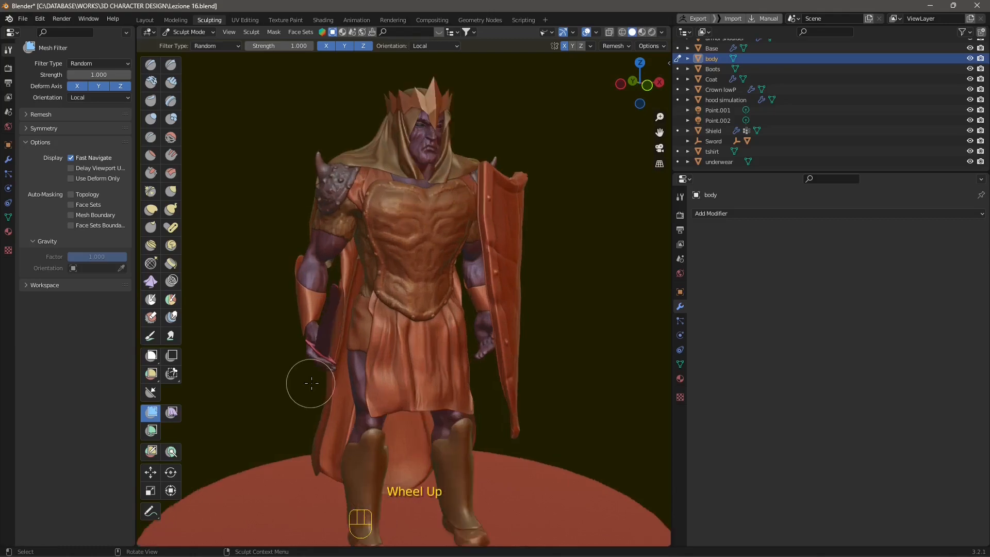
middle_click_drag(305, 380, 419, 349, "shift")
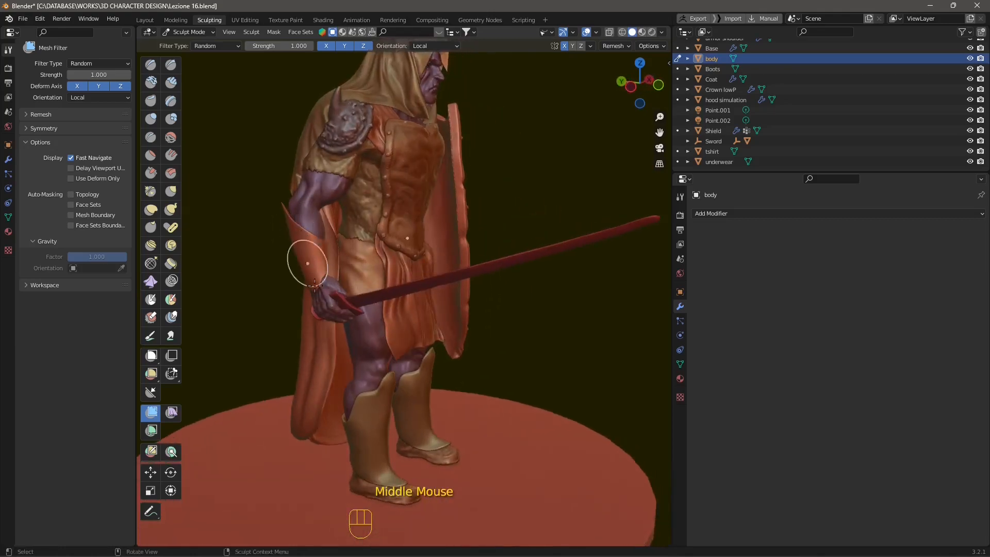
middle_click_drag(387, 373, 413, 361)
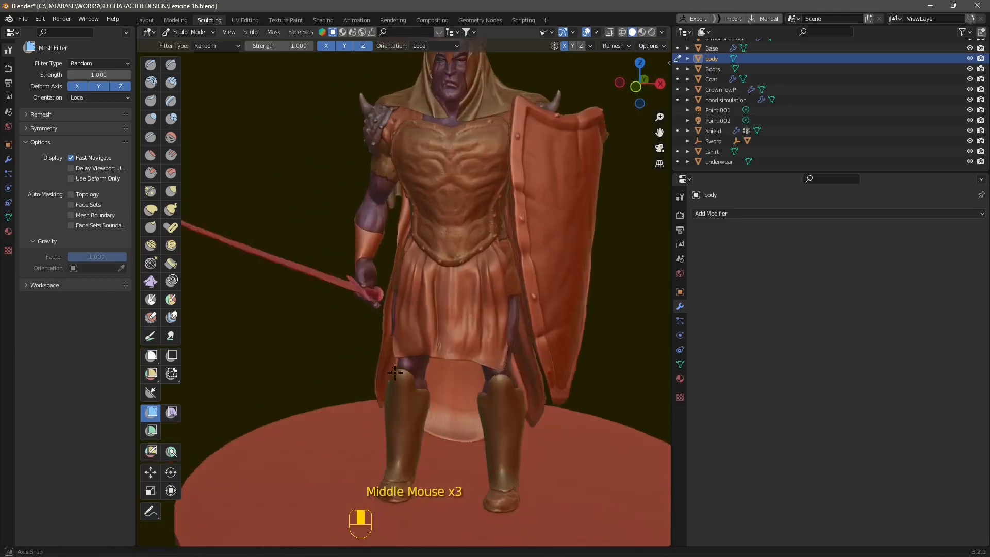
scroll(448, 136, "up", 2)
middle_click_drag(521, 316, 484, 201)
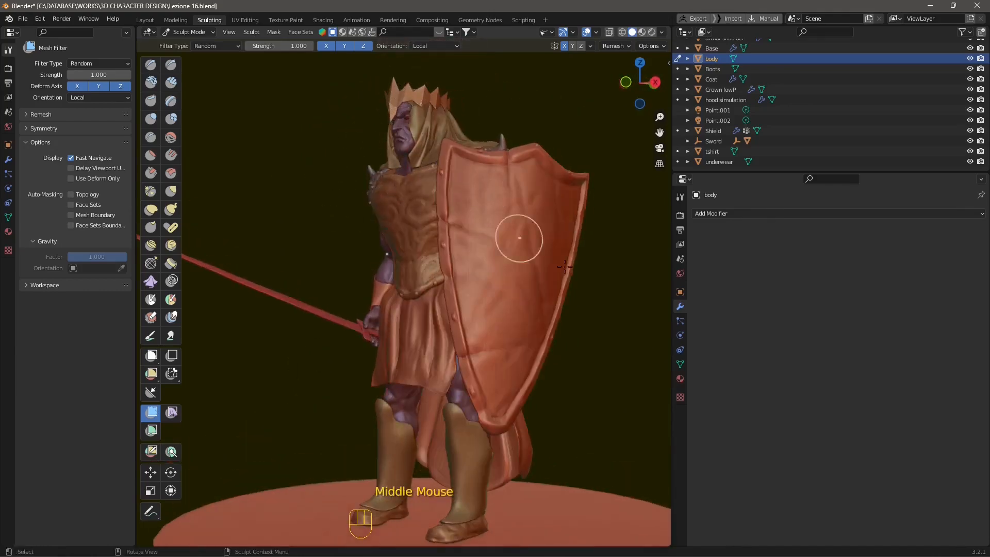
mouse_move(564, 267)
middle_mouse_down()
mouse_move(309, 327)
mouse_move(448, 296)
mouse_move(559, 245)
mouse_move(413, 207)
middle_mouse_up()
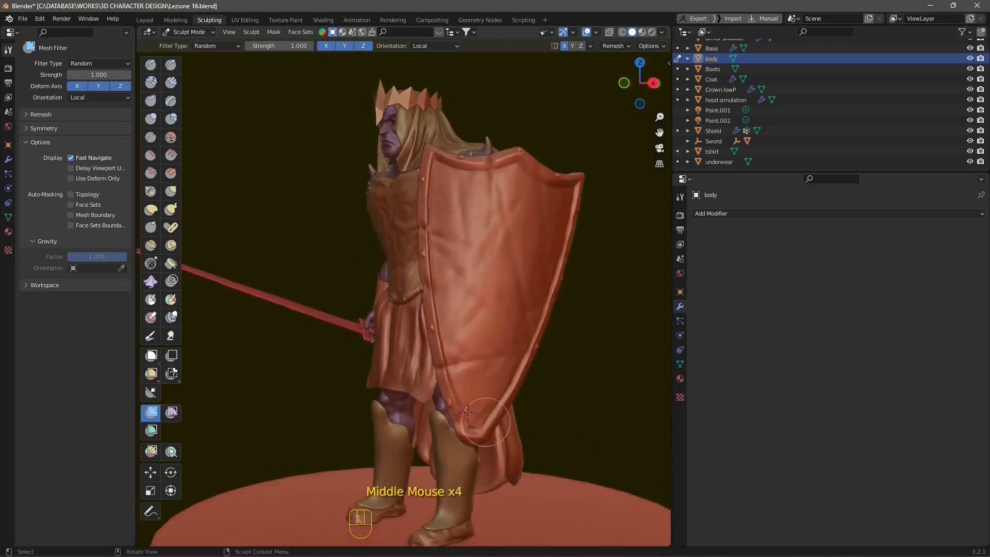
middle_click_drag(451, 296, 537, 333)
middle_click_drag(498, 306, 466, 301)
scroll(464, 288, "up", 2)
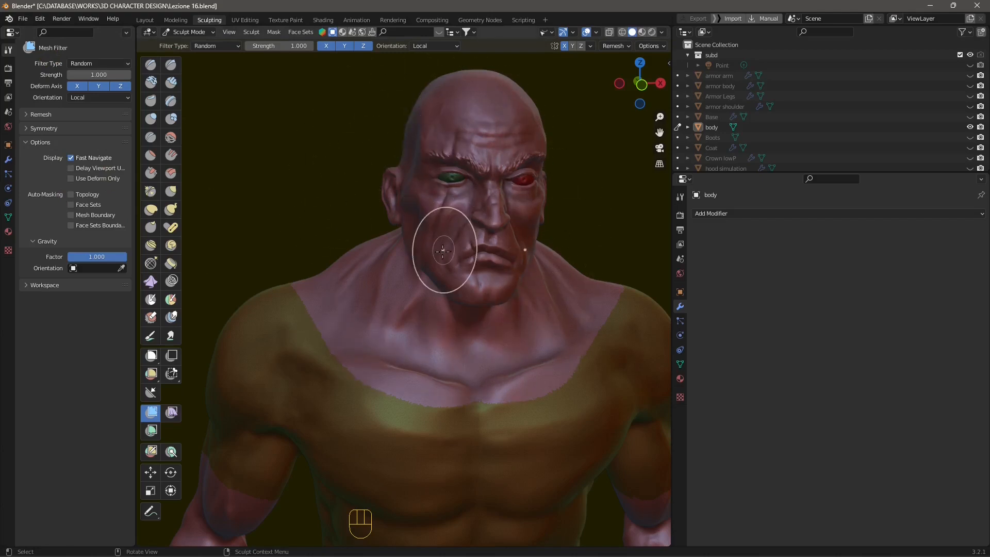
- Try a light Random mesh filter at strength 1.000 on the isolated body
scroll(443, 251, "up", 2)
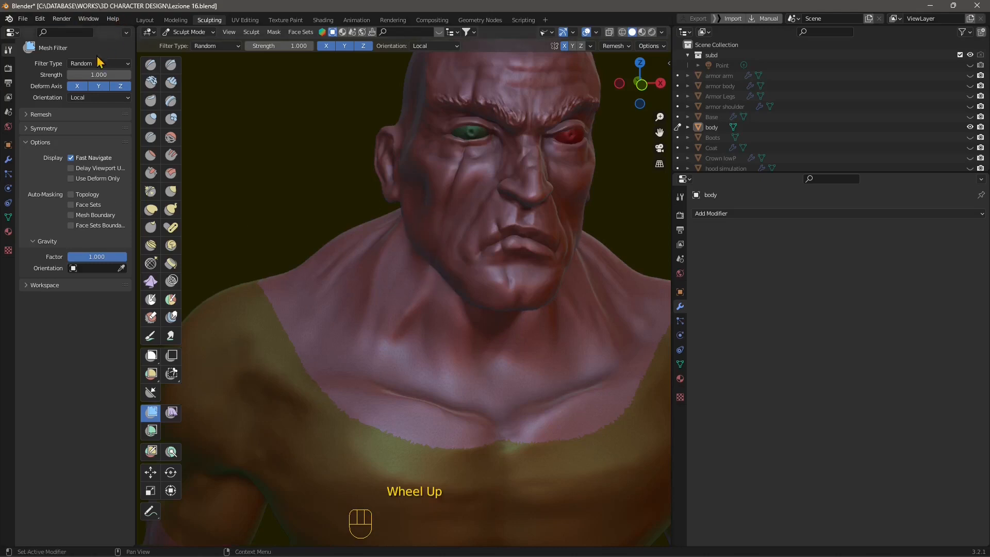
left_click(447, 244)
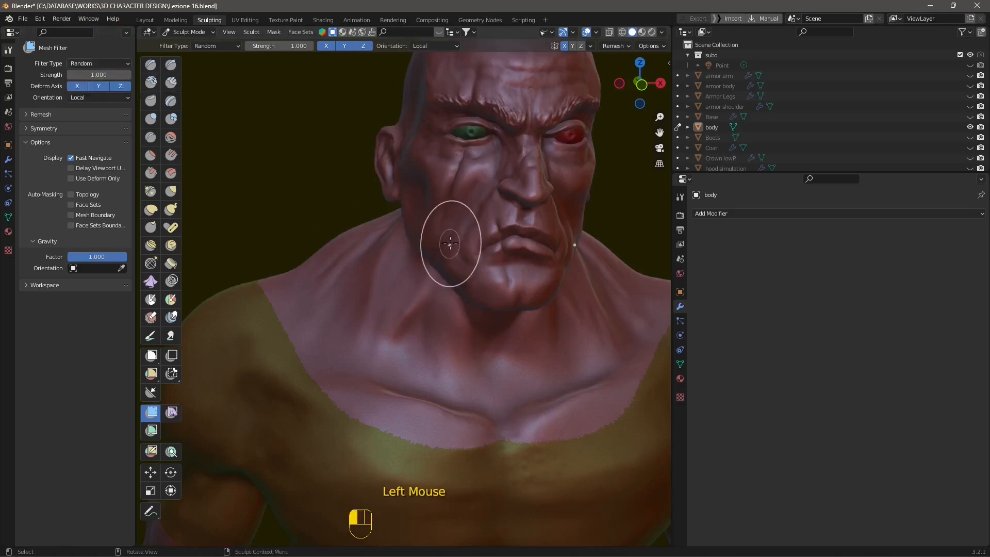
scroll(450, 268, "down", 3)
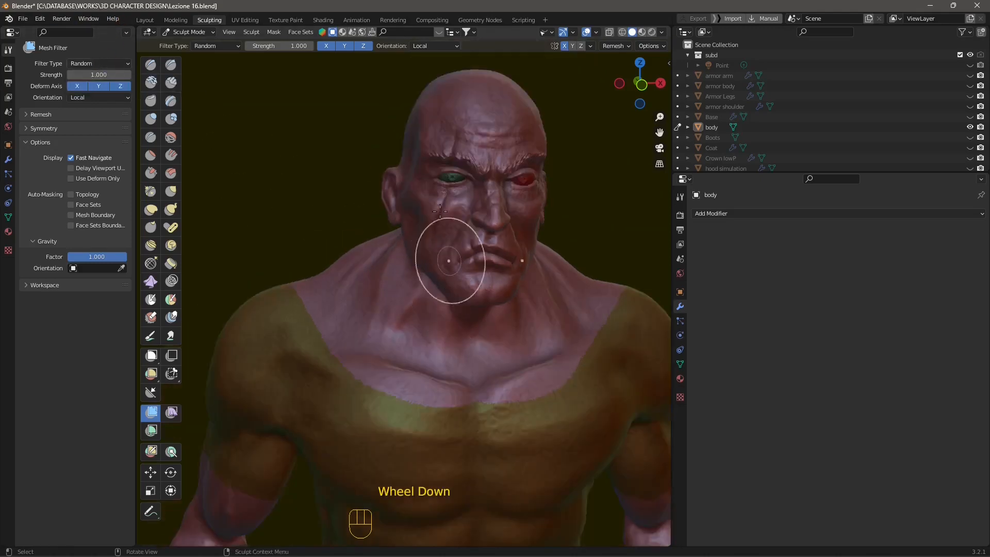
- Try the Random mesh filter near the jaw to add skin noise across the body, and undo it
middle_click_drag(416, 203, 453, 276)
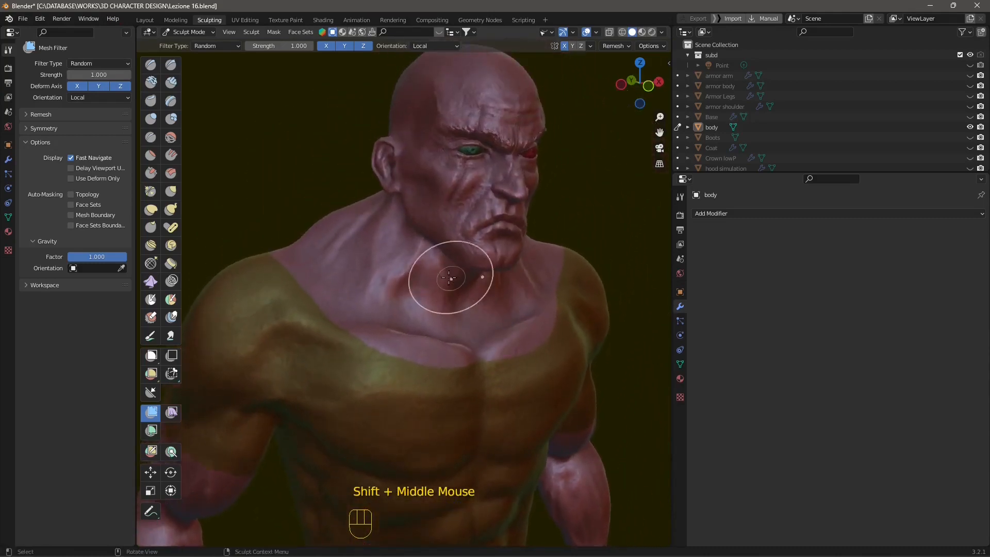
scroll(449, 273, "up", 3)
scroll(486, 194, "up", 2)
mouse_move(486, 194)
middle_mouse_down("shift")
mouse_move(479, 212)
mouse_move(502, 242)
middle_mouse_up("shift")
scroll(480, 213, "up", 2)
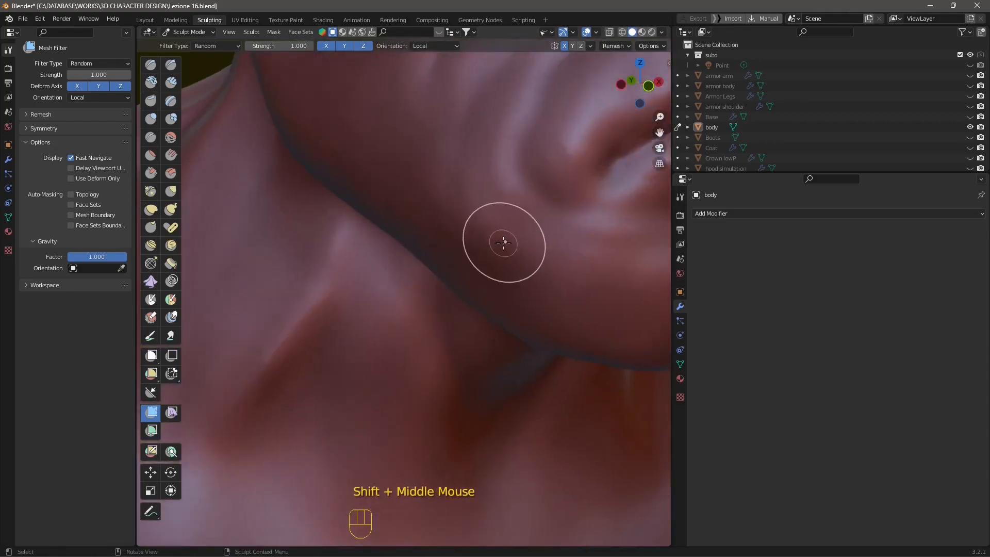
scroll(509, 224, "up", 1)
scroll(510, 222, "down", 1)
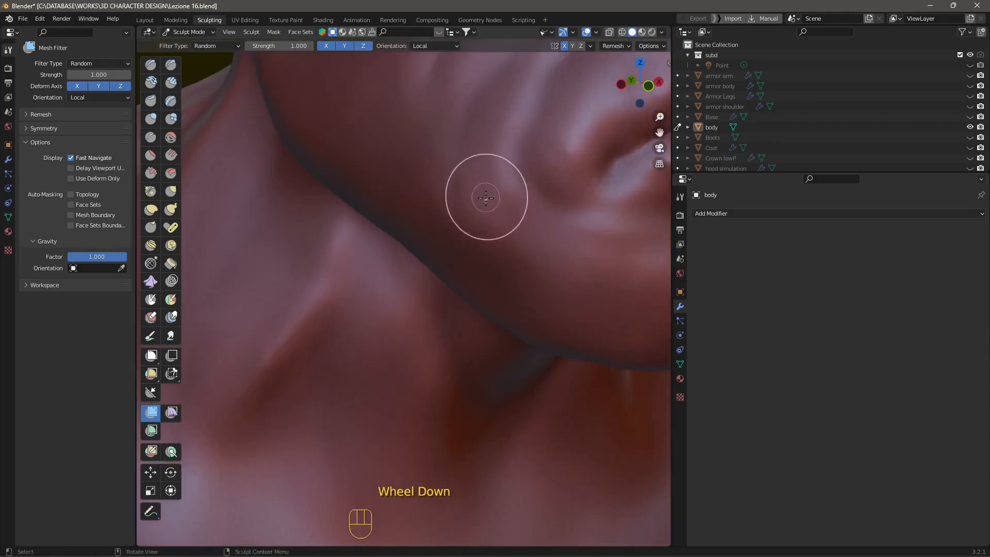
left_click_drag(487, 208, 492, 203)
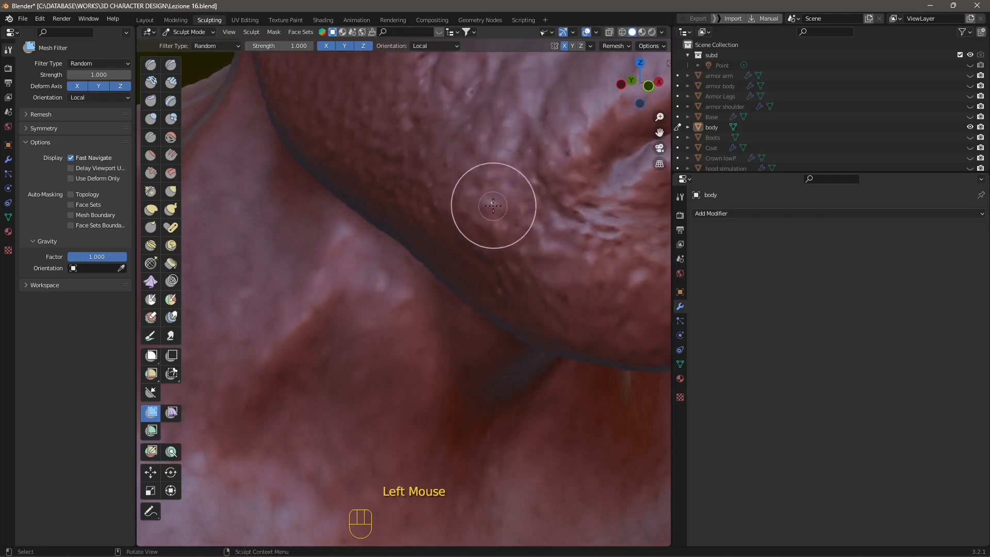
scroll(476, 219, "down", 3)
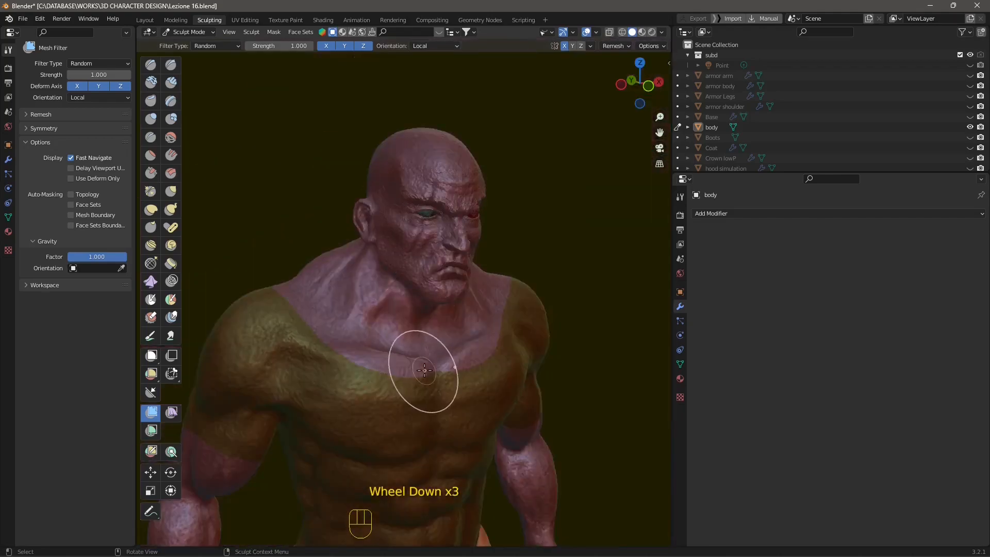
key("ctrl+z")
- Test a much subtler Random mesh filter on the body's skin and undo the result
scroll(393, 262, "up", 6)
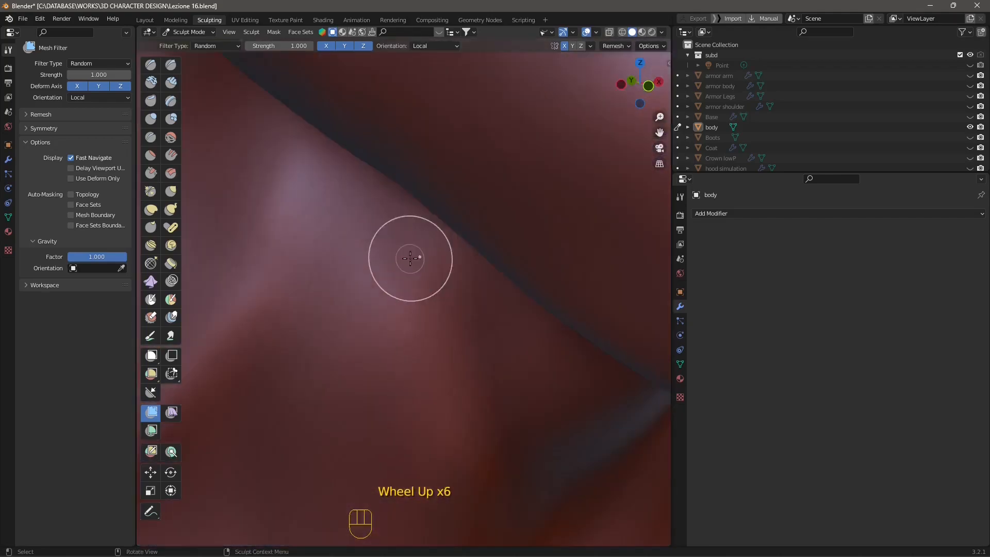
middle_click_drag(443, 263, 419, 290, "shift")
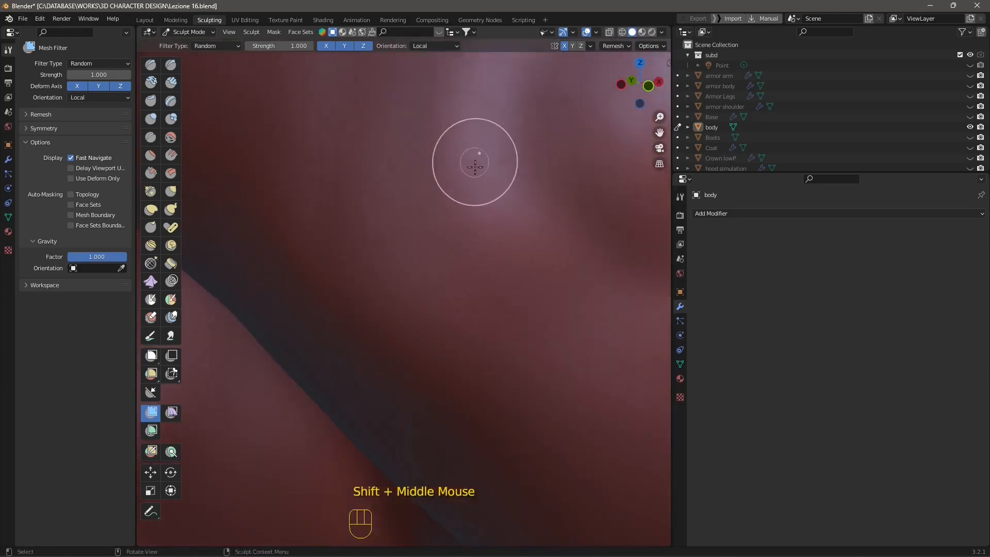
left_click_drag(454, 221, 451, 220)
scroll(434, 243, "down", 2)
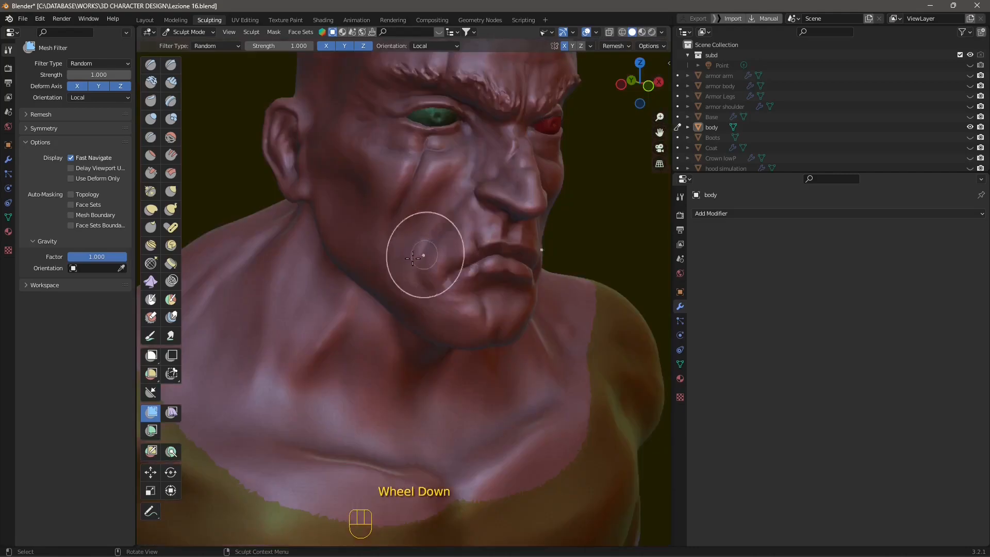
scroll(413, 263, "up", 2)
left_click_drag(426, 262, 428, 261)
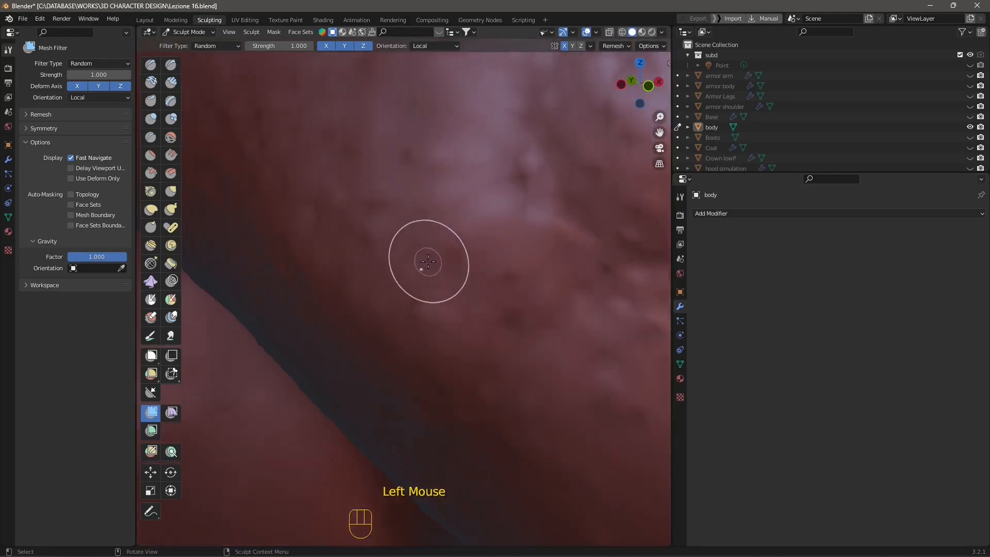
scroll(387, 297, "down", 2)
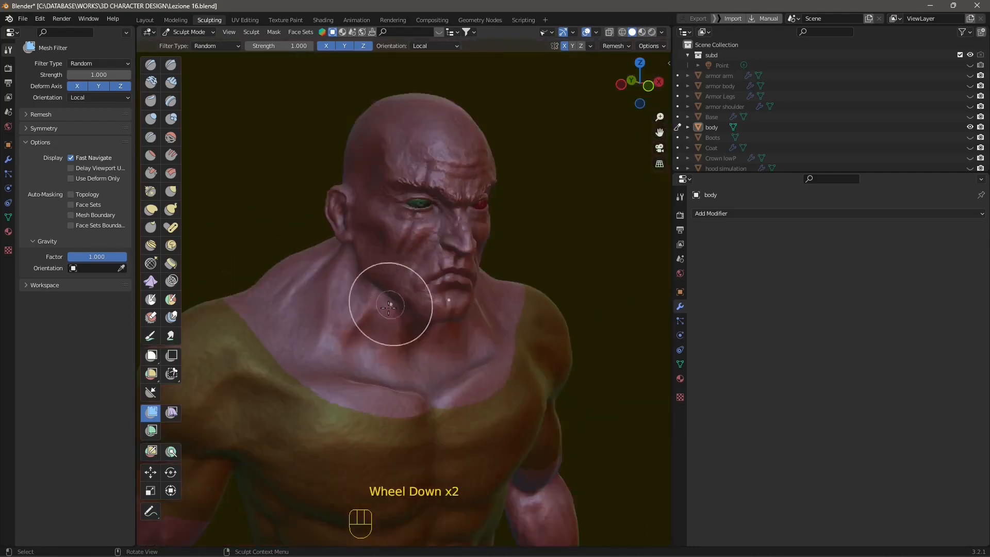
scroll(387, 304, "up", 2)
key("ctrl+z")
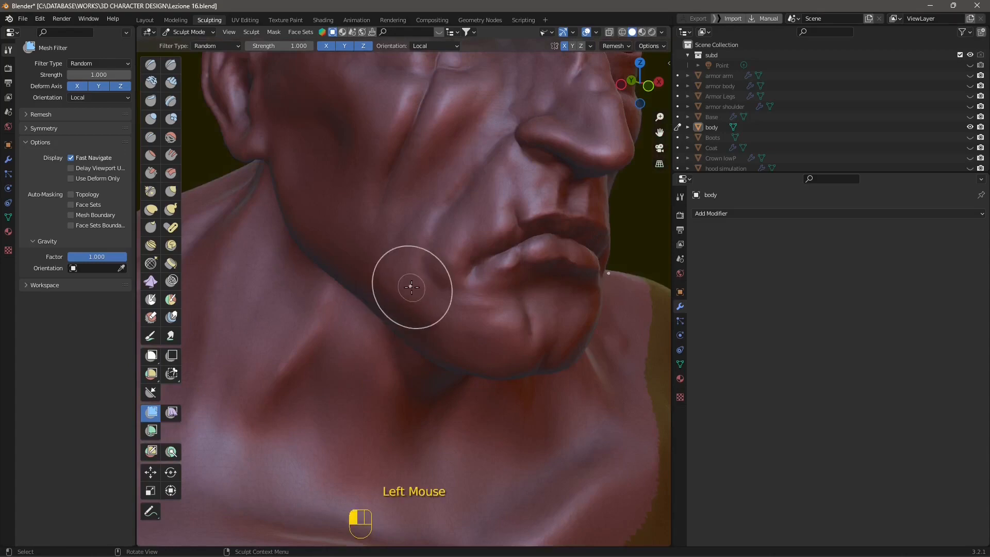
- Try a strong, rough Random mesh filter over the whole body and undo it
left_click_drag(425, 276, 428, 274)
scroll(417, 278, "down", 2)
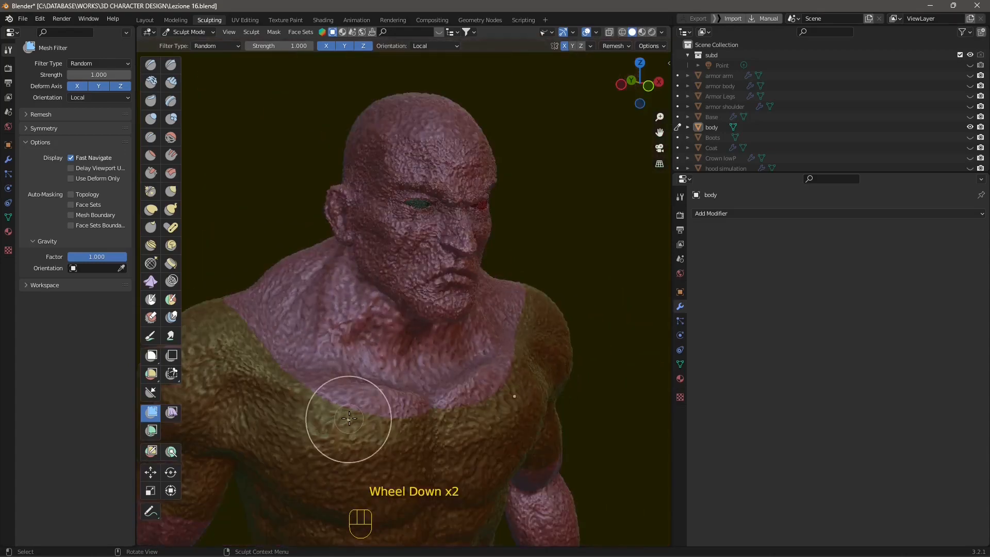
key("ctrl+z")
- Apply a faint Random mesh filter to the body for fine skin texture
scroll(389, 267, "up", 2)
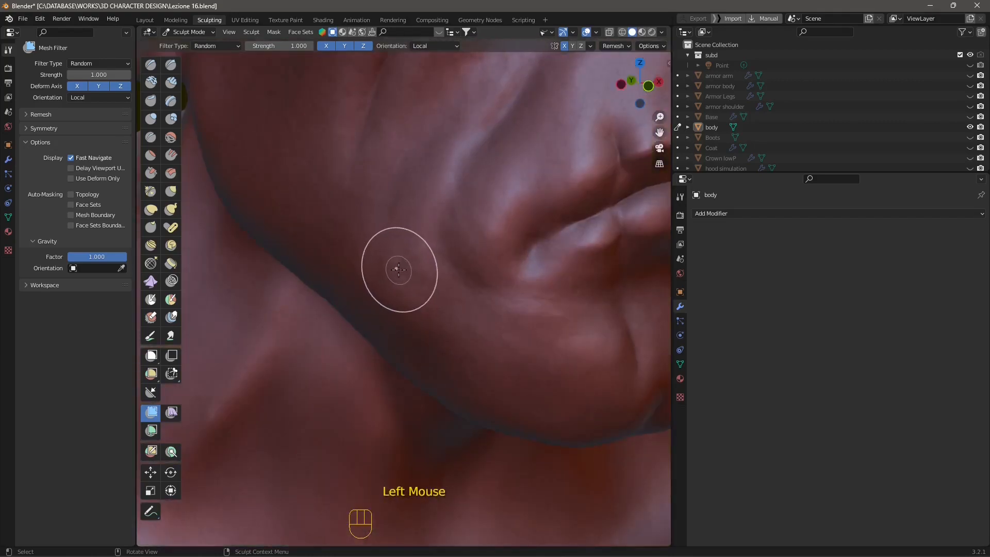
scroll(399, 264, "down", 2)
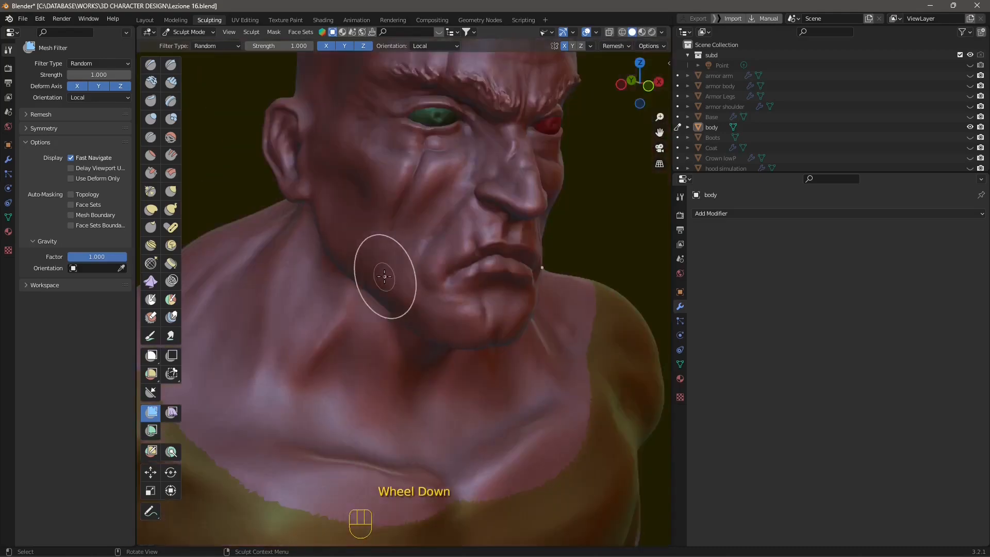
scroll(384, 342, "up", 2)
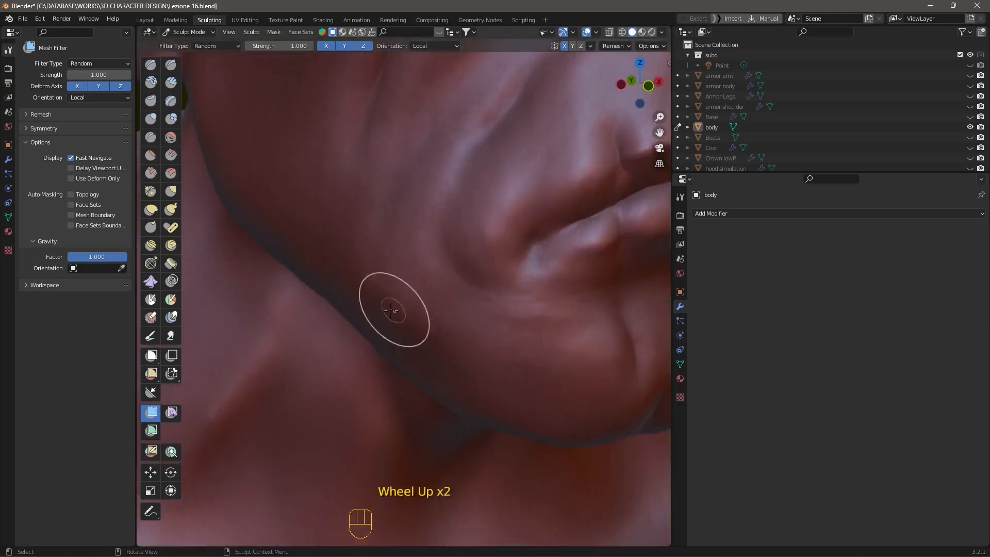
left_click_drag(343, 232, 345, 237)
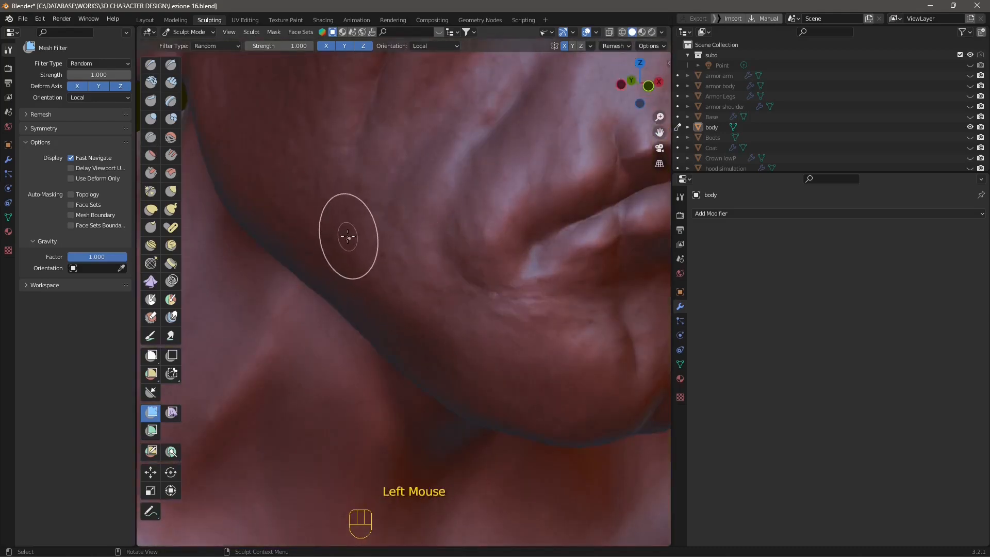
scroll(348, 236, "down", 2)
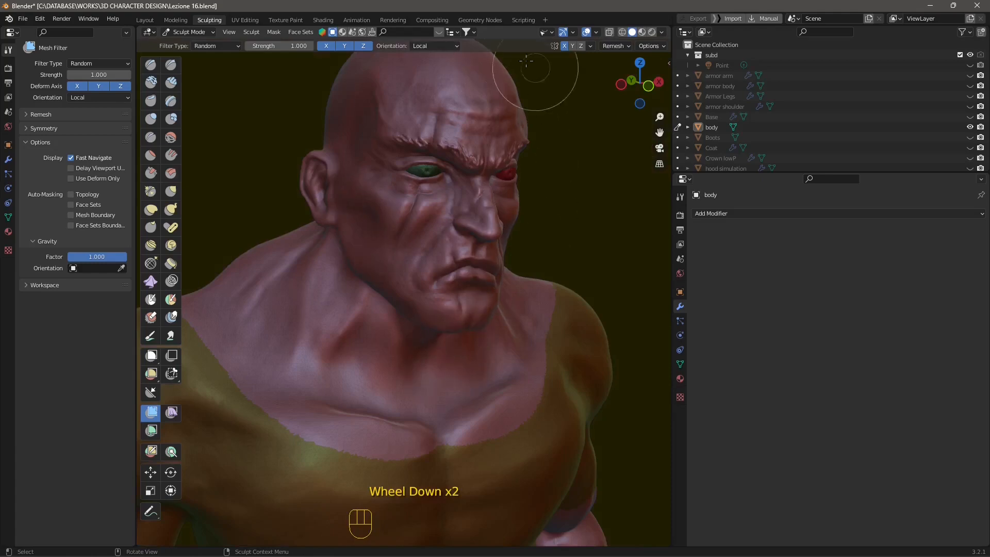
- Switch the mesh filter type to Sharpen and raise its strength to 2.750
middle_click_drag(535, 67, 608, 172)
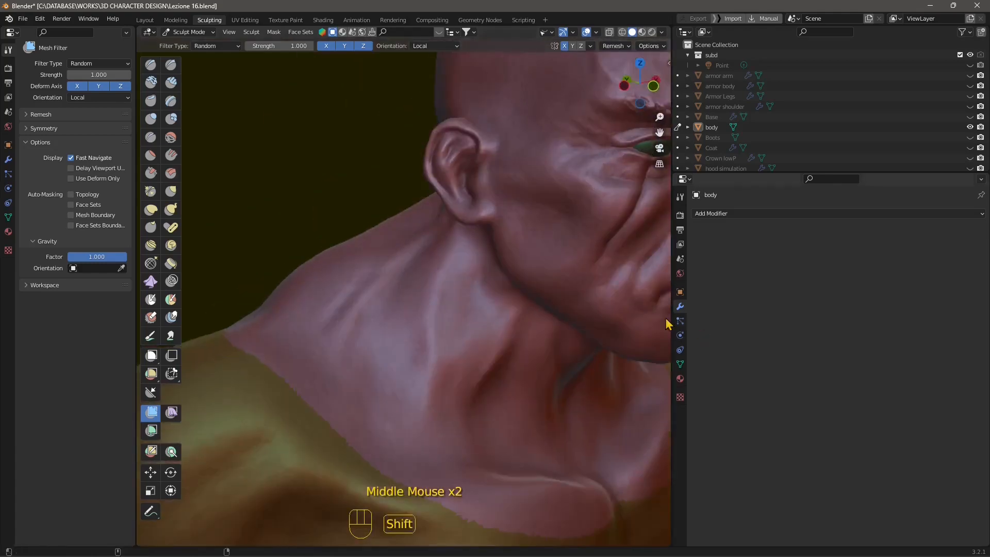
middle_click_drag(667, 323, 512, 88, "shift")
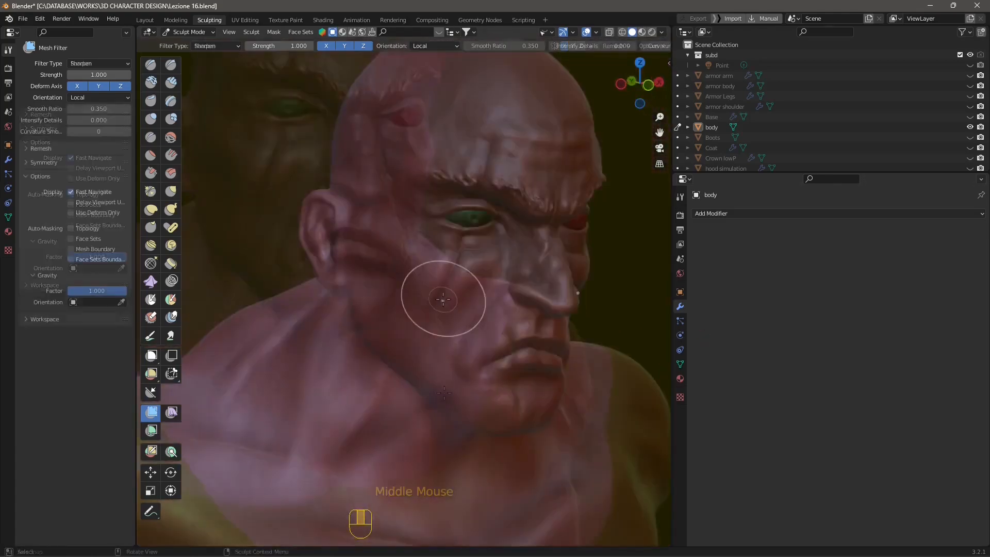
scroll(449, 298, "down", 1)
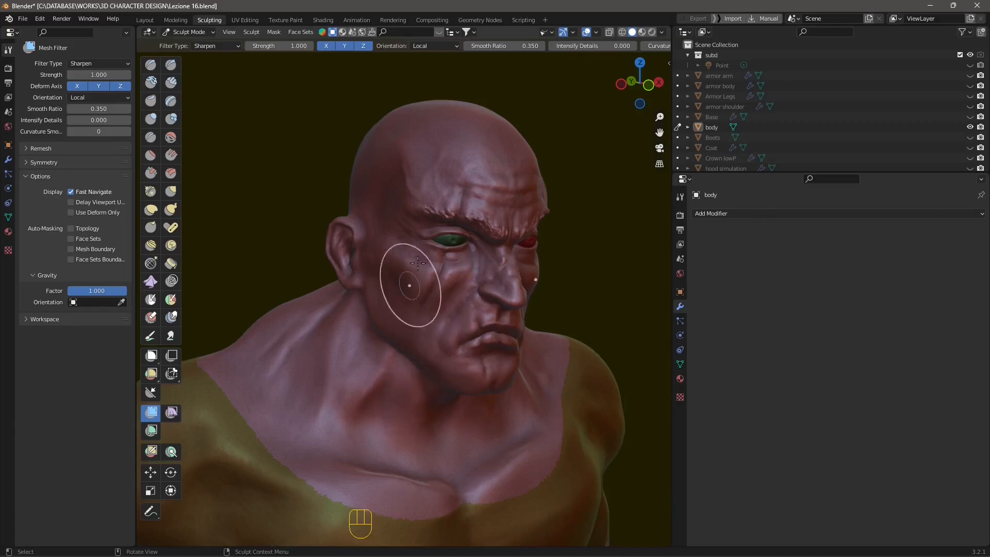
scroll(414, 284, "up", 2)
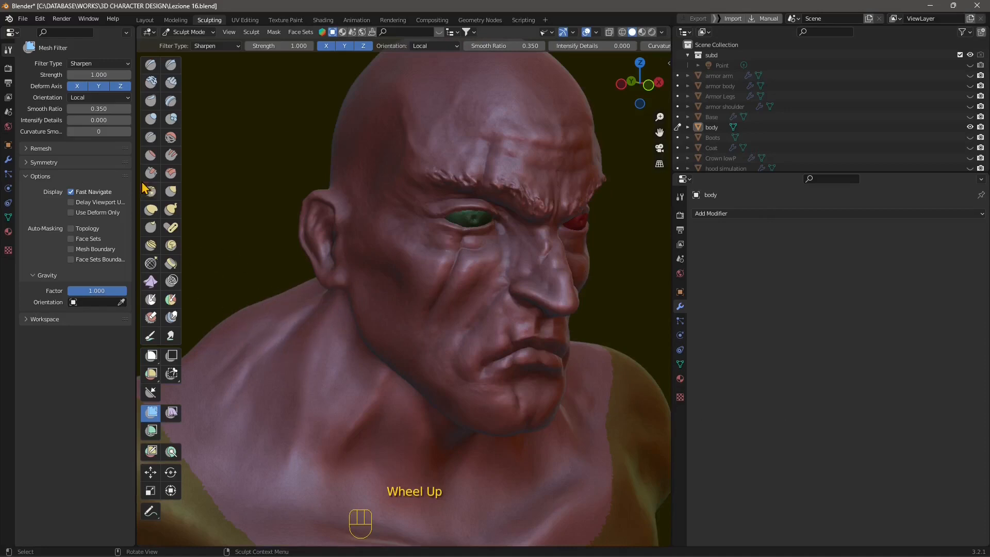
left_click(84, 64)
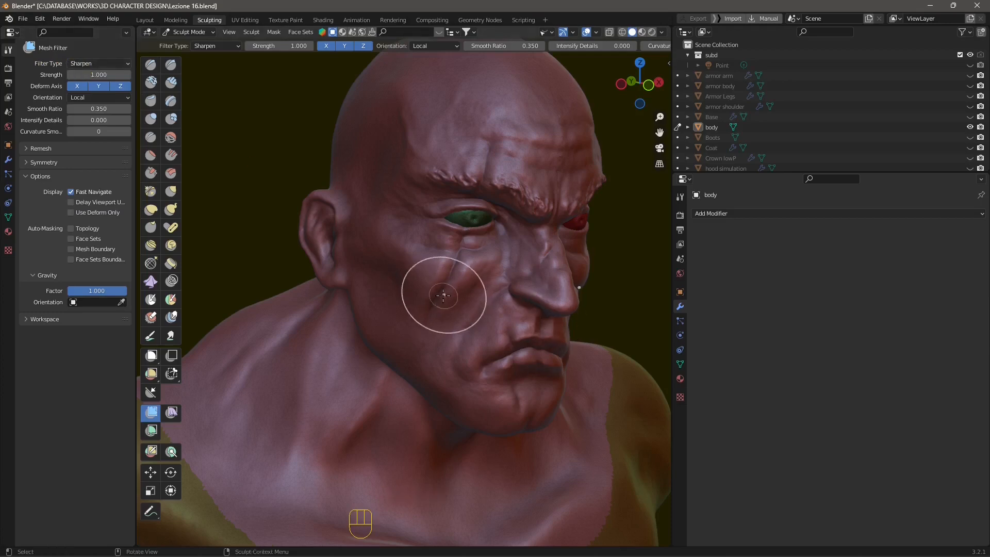
left_click_drag(99, 76, 124, 76)
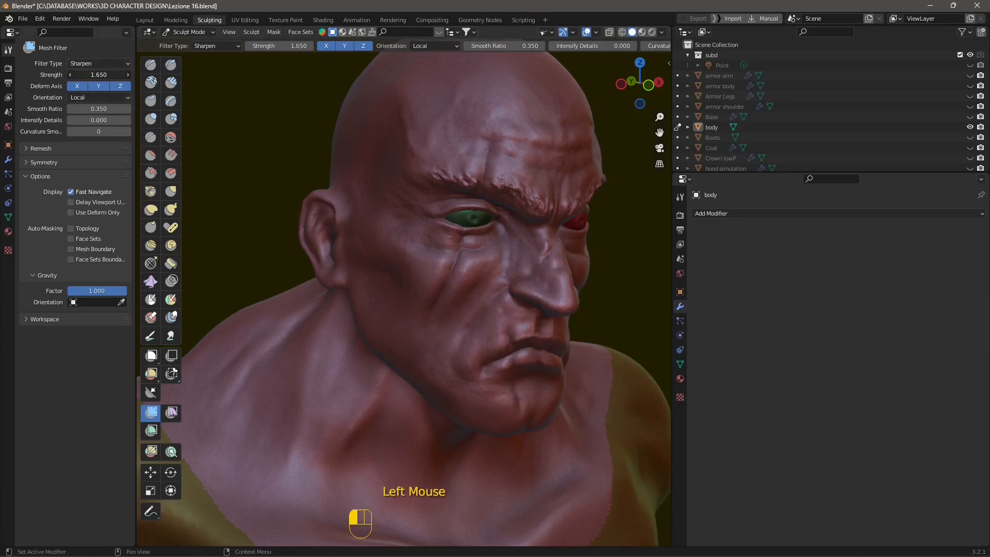
- Try the Sharpen mesh filter on the body, including one strong pass, and undo the results
left_click(406, 309)
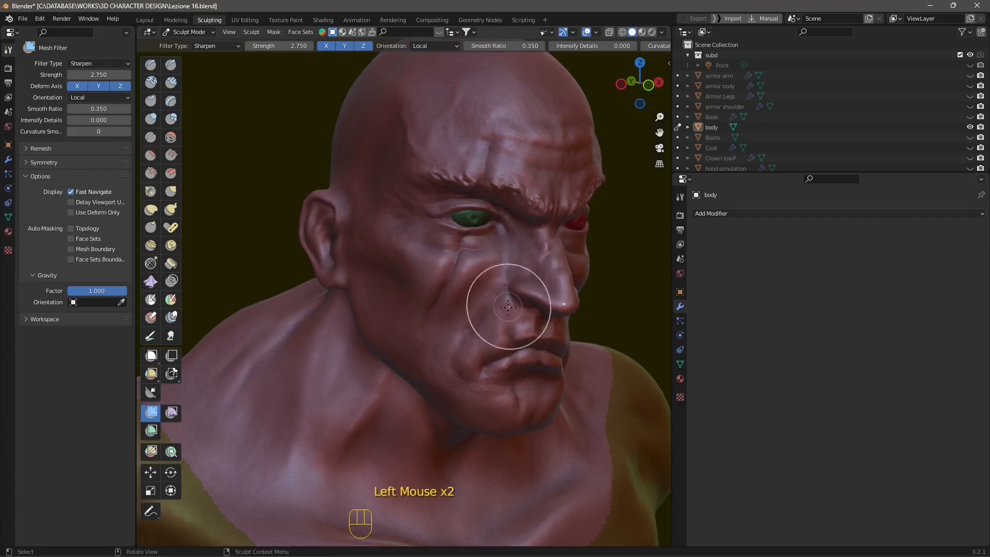
key("ctrl+z")
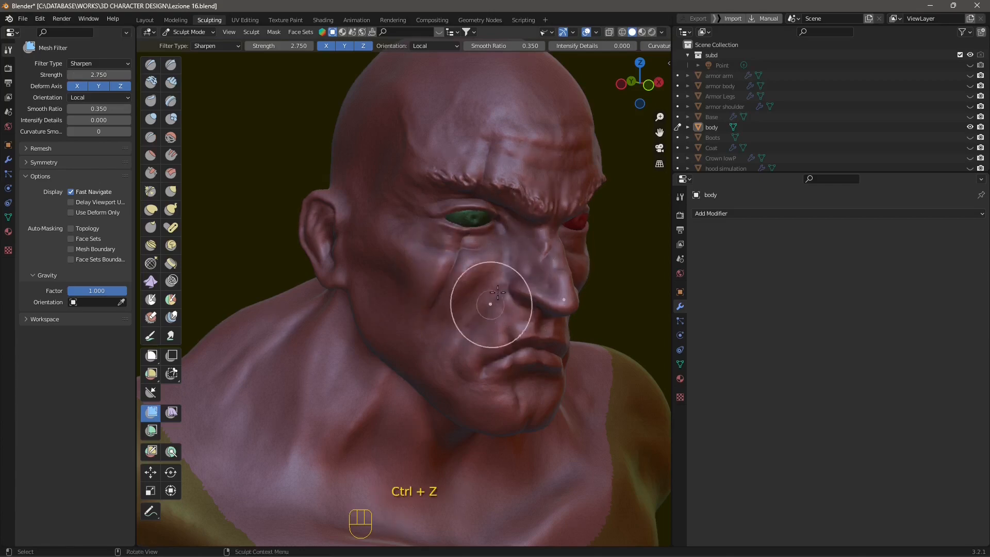
mouse_move(480, 310)
left_mouse_down()
mouse_move(471, 317)
mouse_move(471, 299)
mouse_move(514, 231)
mouse_move(581, 68)
left_mouse_up()
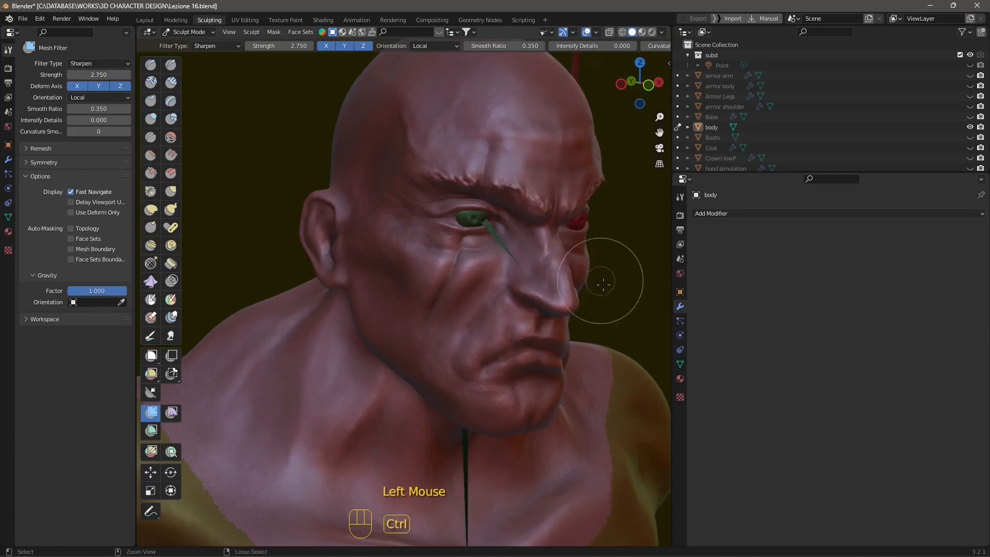
key("ctrl+z")
- Switch the mesh filter type to Enhance Details, test it on the body and undo the test passes
left_click(68, 63)
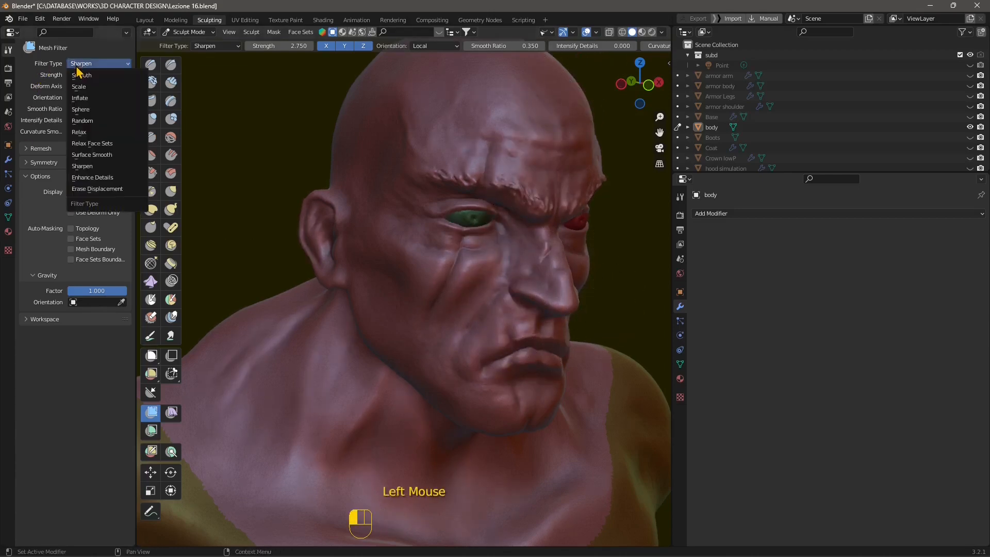
left_click(93, 181)
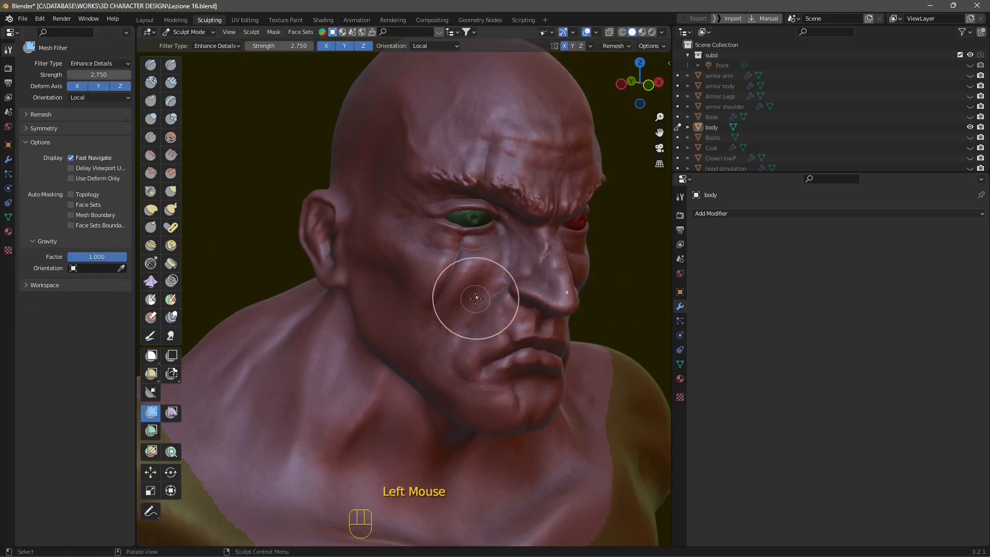
left_click_drag(471, 299, 475, 288)
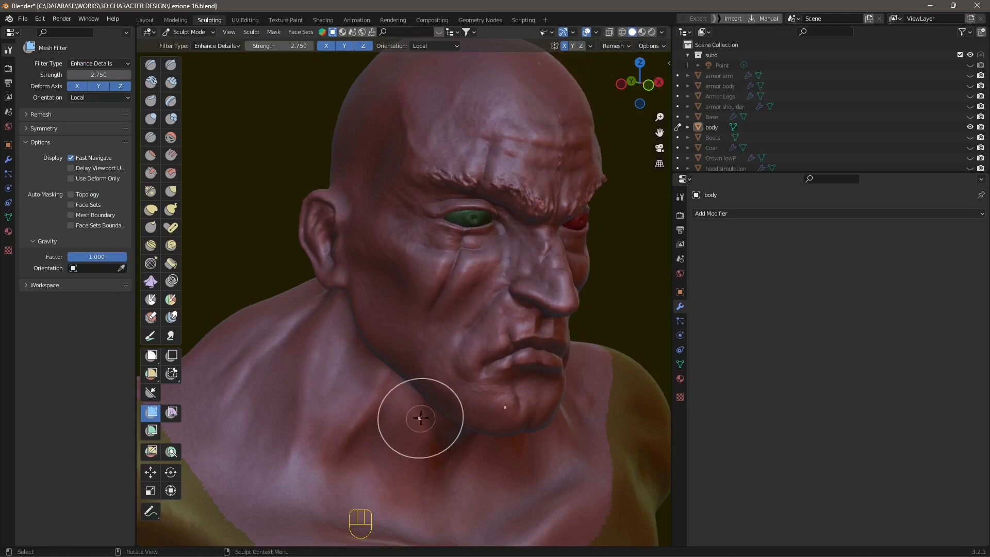
key("ctrl+z")
left_click_drag(438, 353, 441, 304)
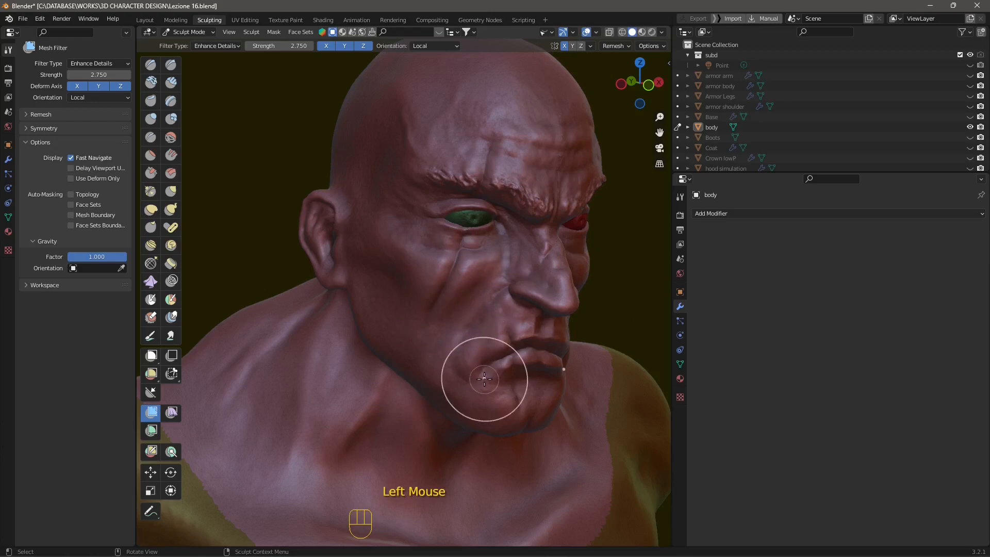
key("ctrl+z")
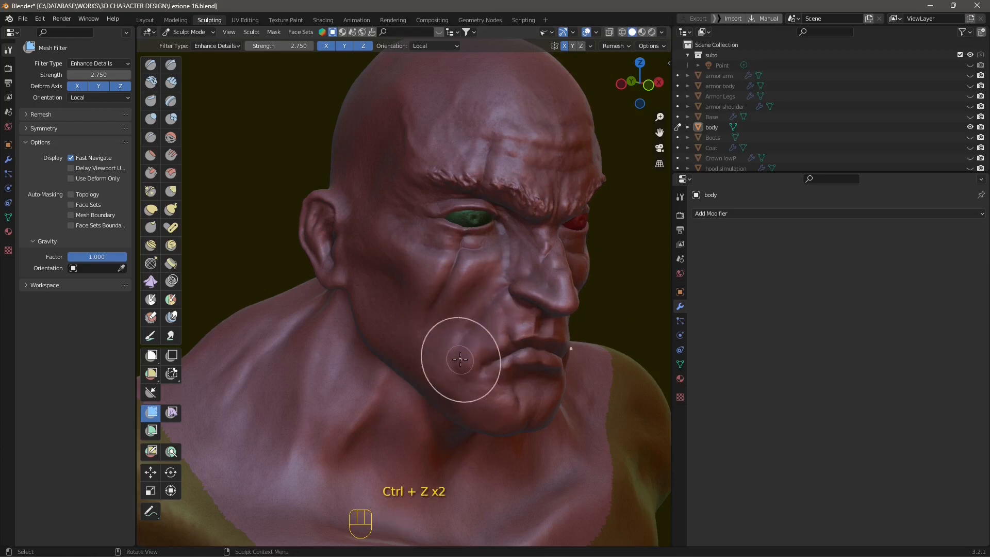
- Apply a light Enhance Details mesh filter pass to the body at strength 2.750
left_click_drag(460, 360, 436, 348)
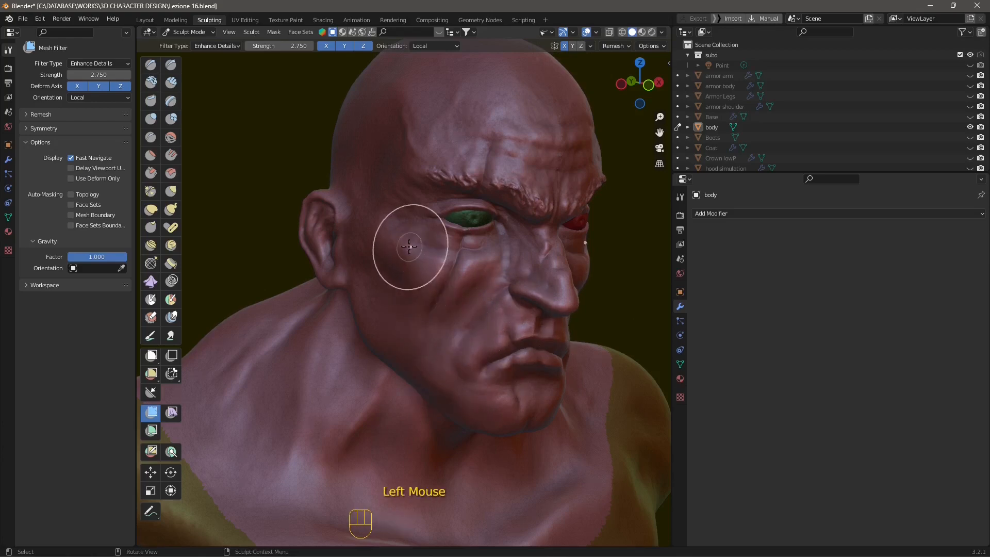
scroll(397, 391, "down", 2)
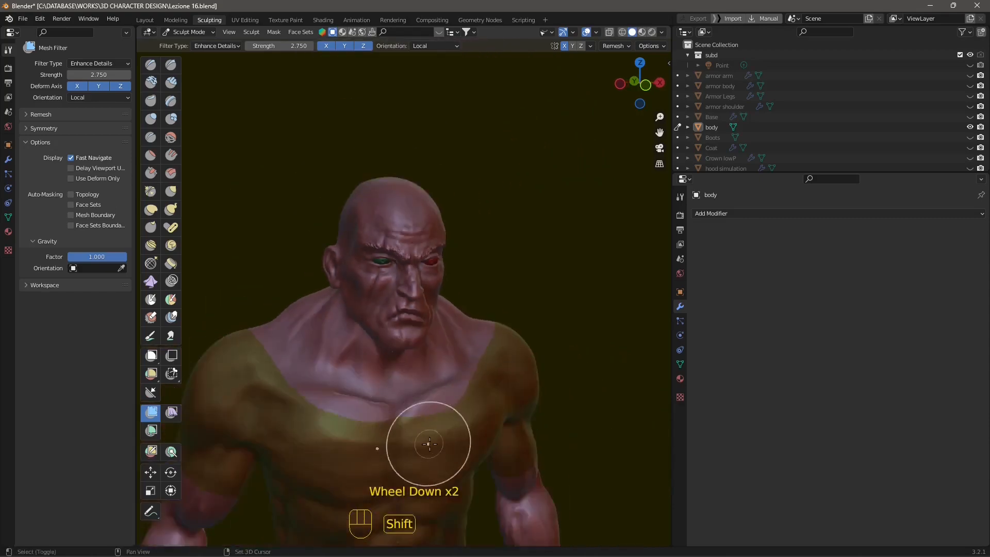
middle_click_drag(429, 444, 387, 385, "shift")
- Try a further Enhance Details pass, inspect the torso, arms and face, and undo it
mouse_move(290, 413)
left_mouse_down()
mouse_move(303, 348)
mouse_move(327, 309)
left_mouse_up()
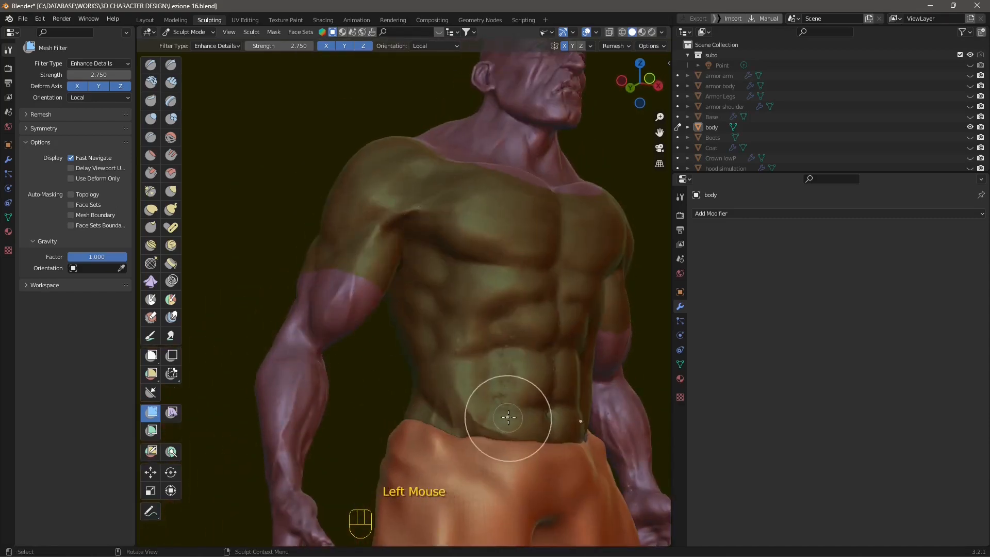
middle_click_drag(509, 418, 464, 494)
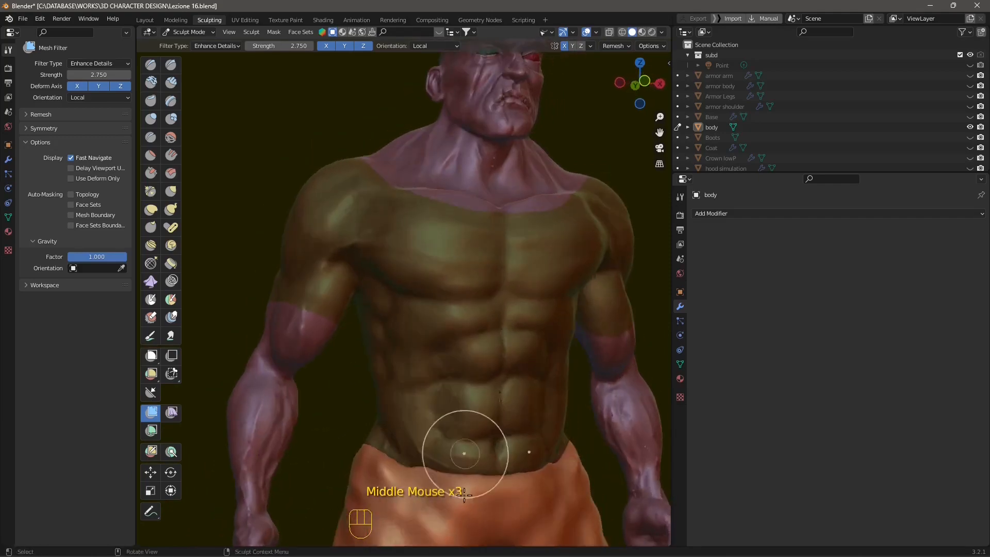
middle_click_drag(510, 372, 464, 292)
scroll(504, 287, "up", 2)
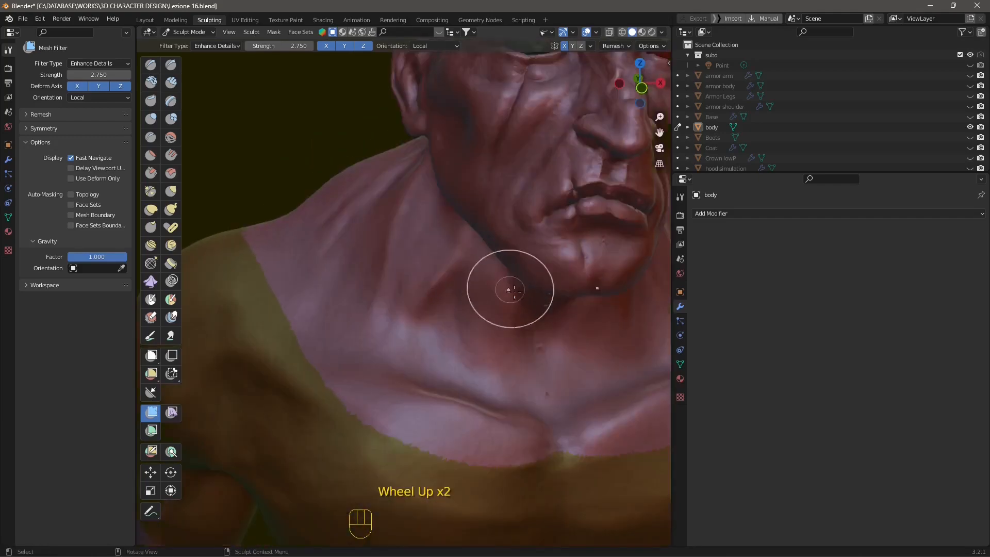
mouse_move(623, 203)
middle_mouse_down("shift")
mouse_move(610, 240)
mouse_move(387, 276)
middle_mouse_up("shift")
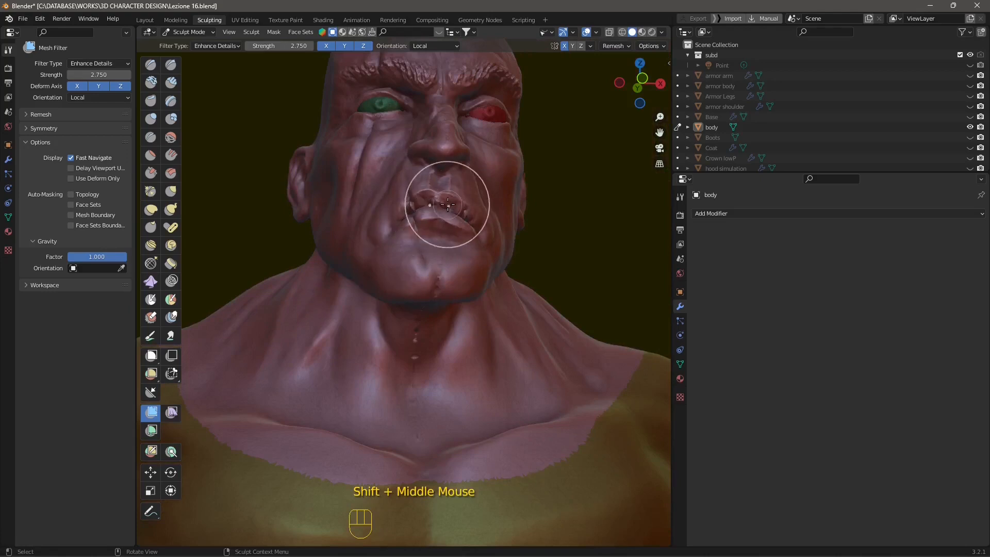
key("ctrl+z")
- Smooth the small artifacts on the front of the neck and the face, undoing the first attempt
middle_click_drag(416, 197, 459, 393)
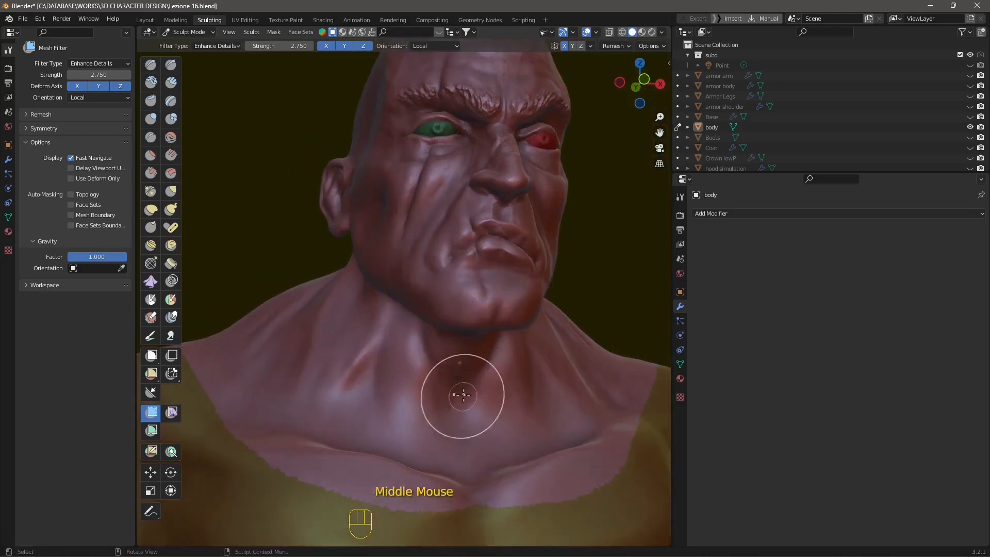
left_click_drag(460, 394, 465, 357, "shift")
key("ctrl+z")
mouse_move(417, 419)
middle_mouse_down()
mouse_move(404, 303)
mouse_move(462, 362)
middle_mouse_up()
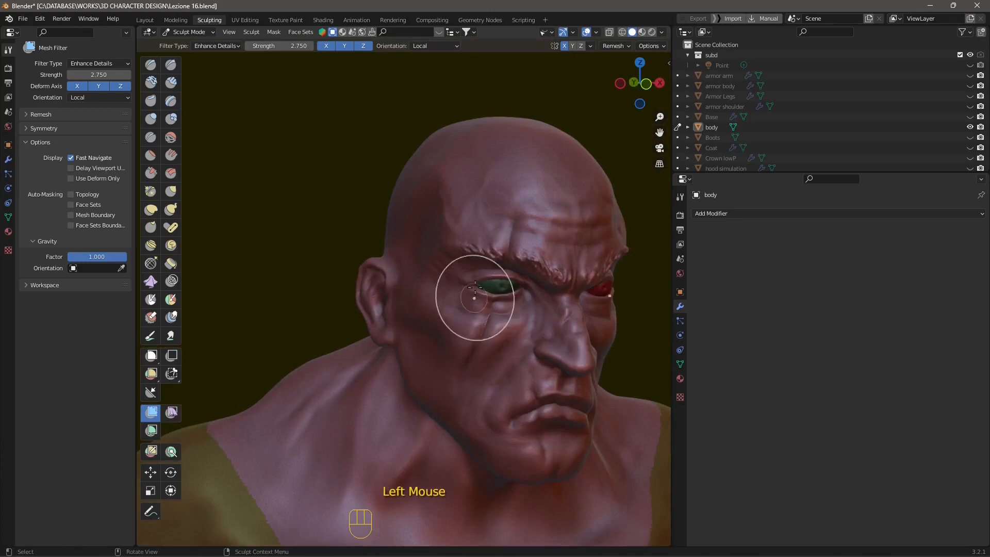
middle_click_drag(424, 280, 470, 360)
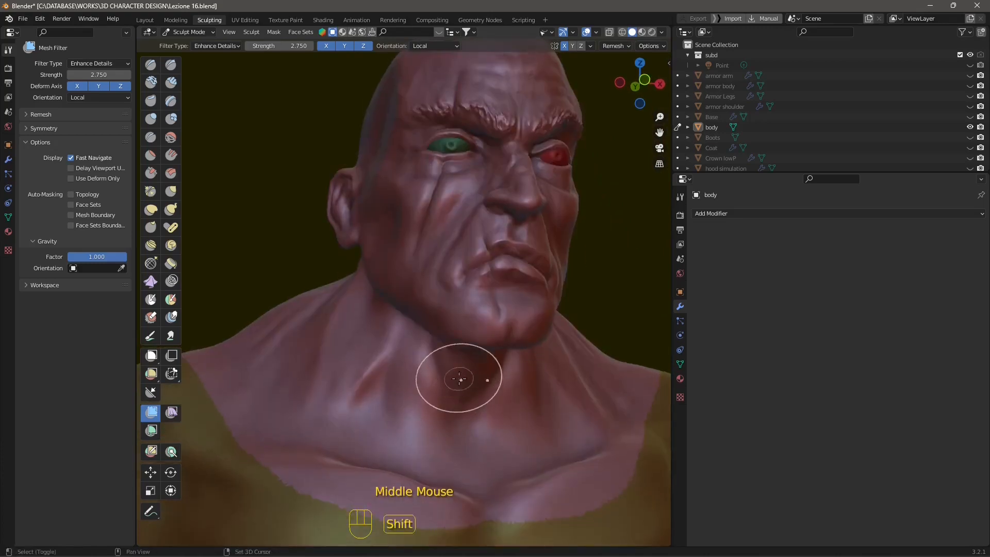
left_click_drag(460, 381, 463, 387, "shift")
left_click_drag(460, 203, 456, 193, "shift")
- Try to smooth the small pits along the spine at the base of the neck
mouse_move(480, 283)
middle_mouse_down()
mouse_move(420, 298)
mouse_move(491, 314)
mouse_move(419, 310)
mouse_move(490, 304)
mouse_move(553, 389)
mouse_move(585, 358)
middle_mouse_up()
scroll(533, 312, "up", 1)
scroll(573, 365, "up", 1)
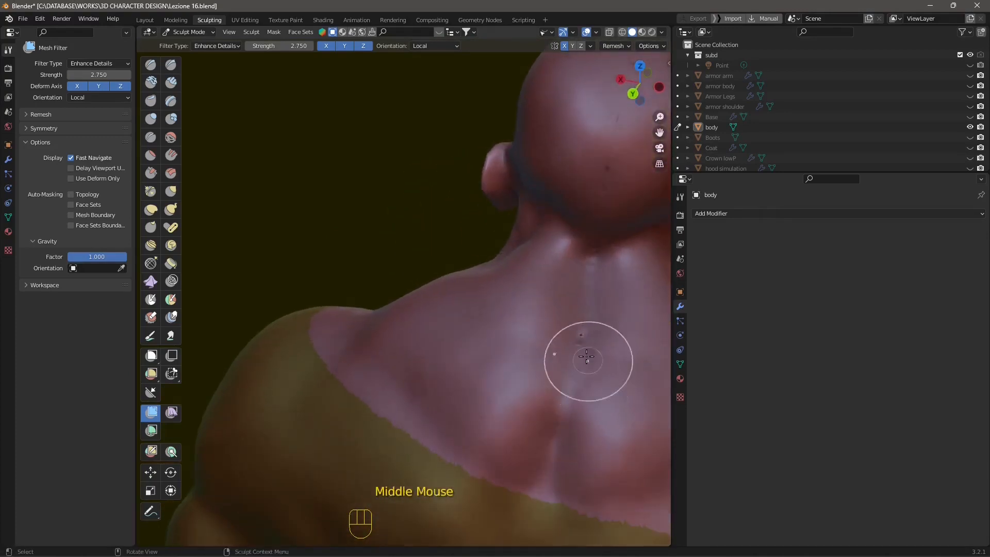
left_click_drag(585, 358, 579, 349, "shift")
middle_click_drag(586, 362, 583, 375, "shift")
scroll(532, 357, "up", 2)
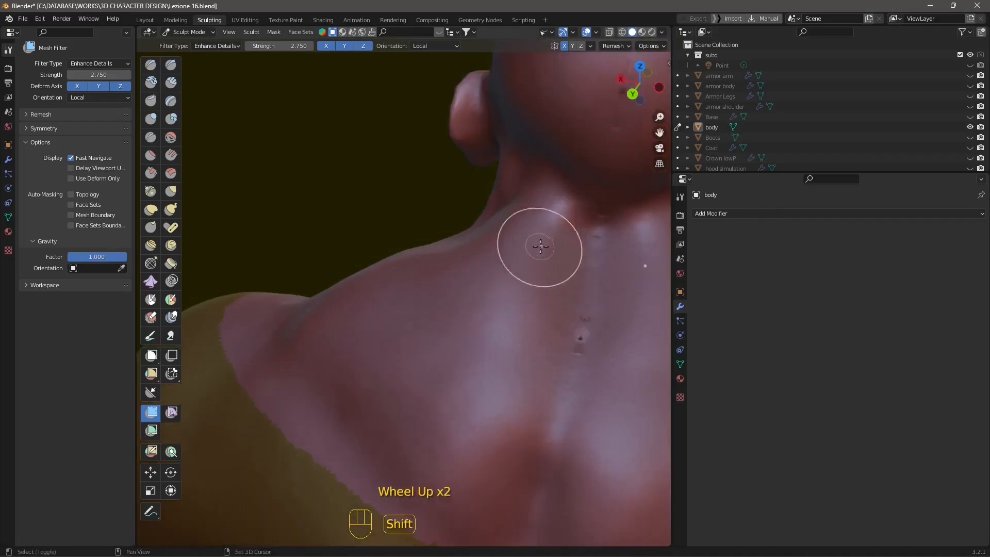
- Smooth the pits on the back of the head and down the nape using the Smooth brush
middle_click_drag(541, 243, 497, 195, "shift")
middle_click_drag(538, 160, 504, 165, "shift")
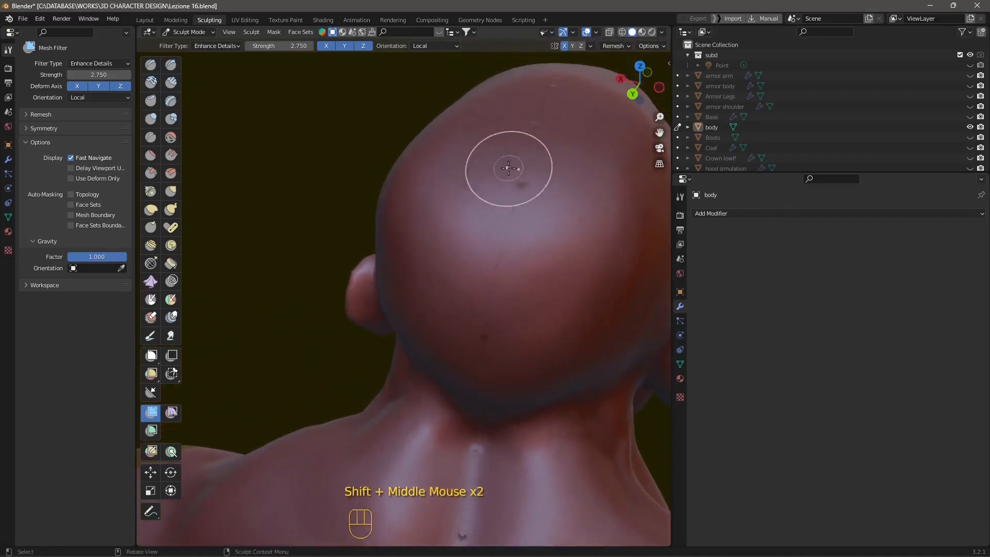
left_click(171, 140)
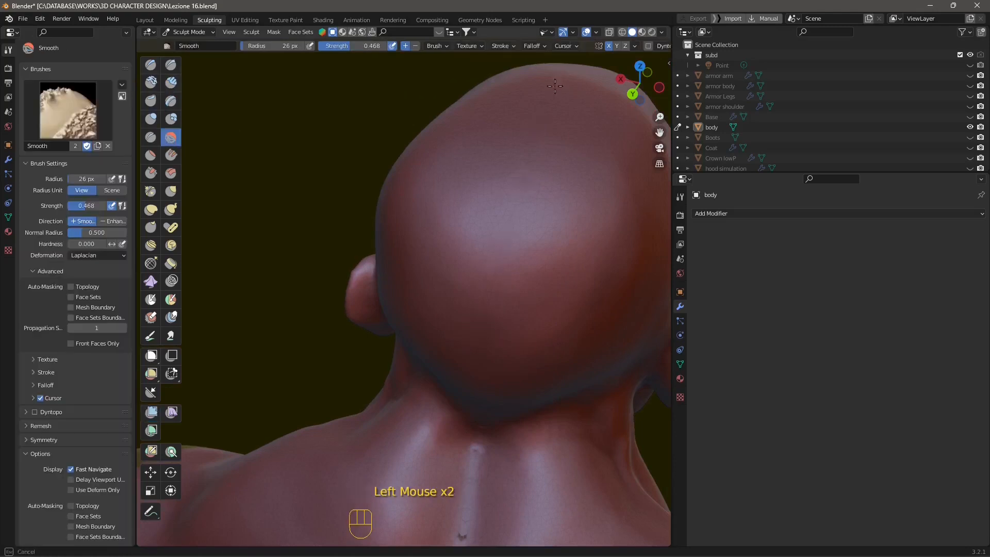
mouse_move(524, 387)
middle_mouse_down("shift")
mouse_move(524, 303)
mouse_move(510, 454)
mouse_move(508, 294)
middle_mouse_up("shift")
left_click_drag(508, 294, 508, 294)
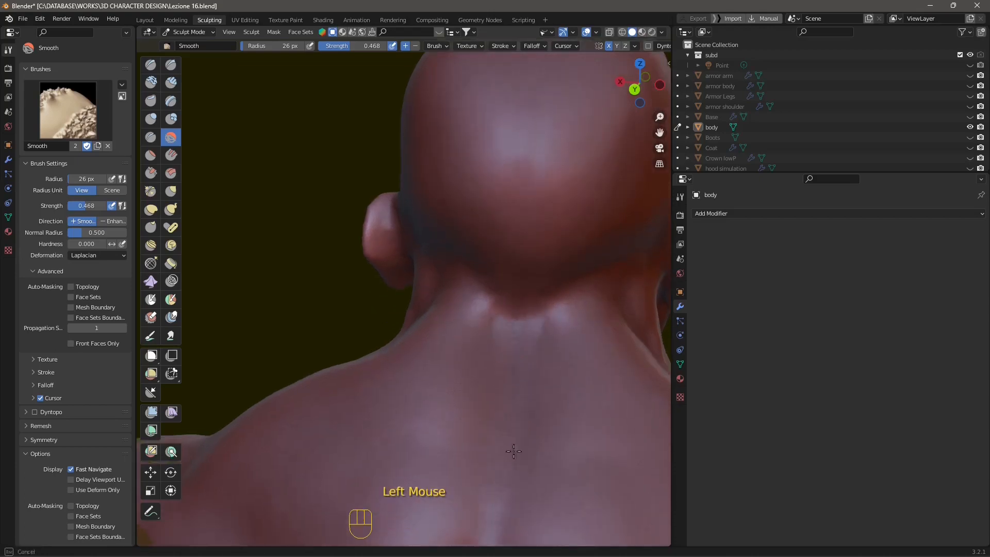
scroll(472, 442, "down", 2)
left_click_drag(472, 442, 472, 442)
- Bring the face into view and switch to the Mesh Filter tool with its filter type set to Smooth
middle_click_drag(545, 314, 348, 464)
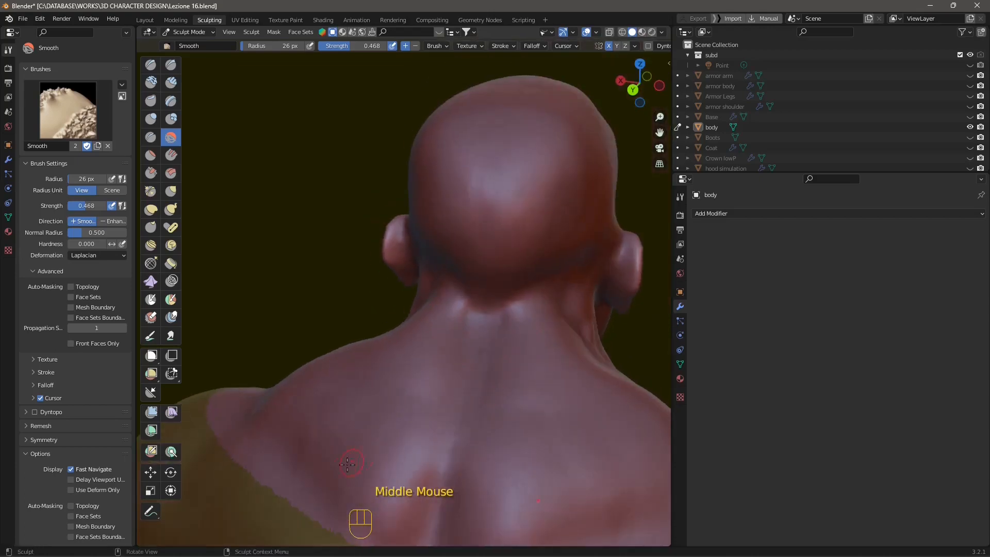
middle_click_drag(383, 423, 498, 302)
scroll(361, 361, "down", 3, "shift")
scroll(497, 324, "up", 2)
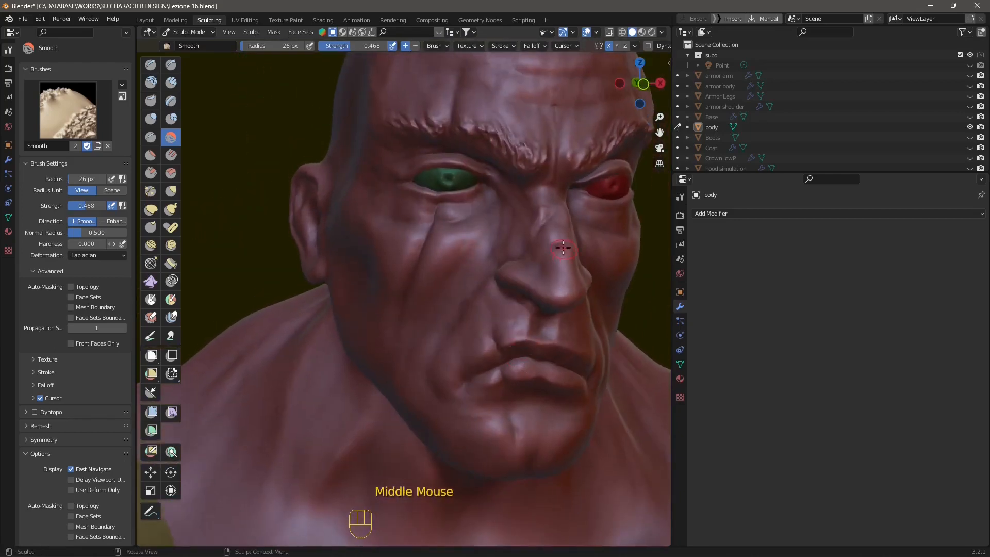
scroll(499, 301, "down", 1)
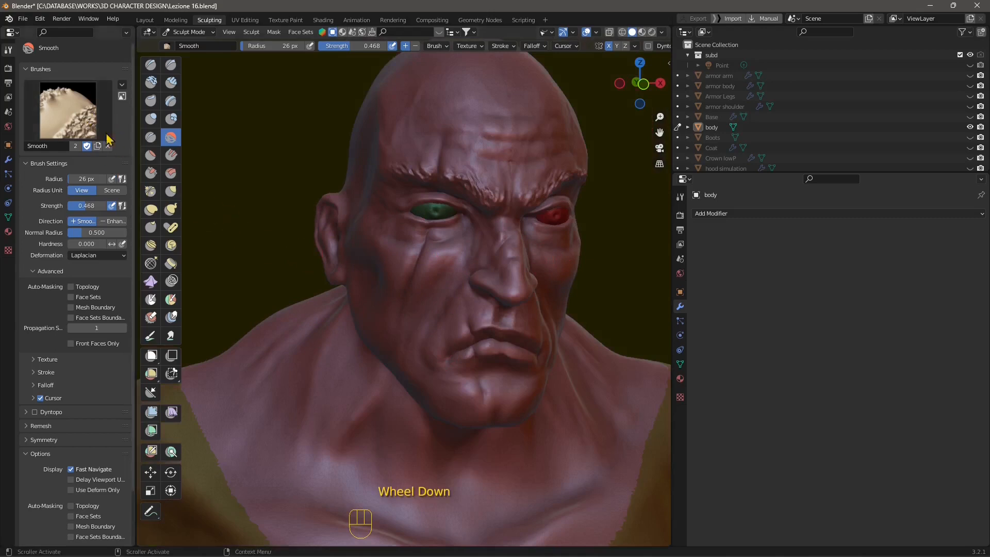
left_click(150, 412)
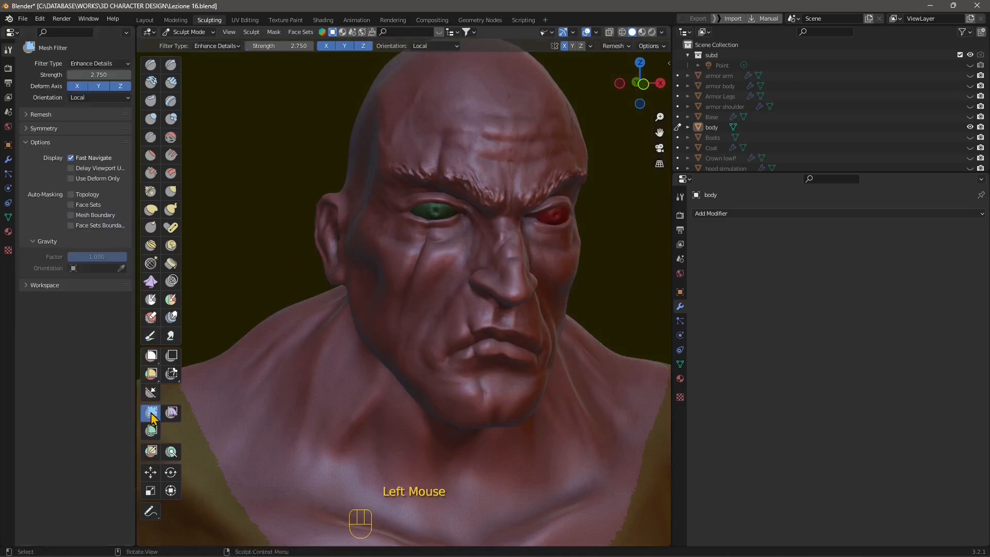
left_click(98, 63)
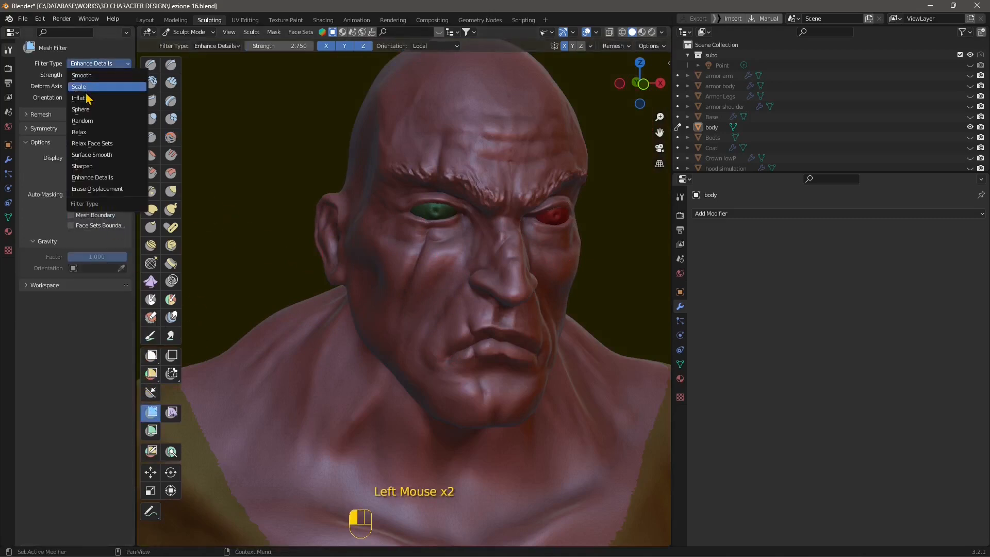
left_click(96, 78)
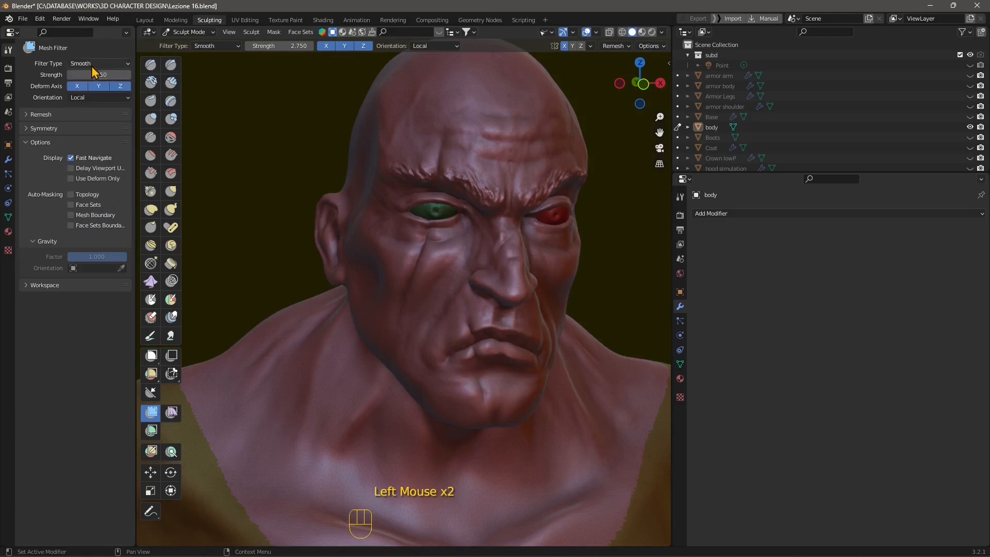
- Apply repeated Smooth mesh filter passes at strength 2.750 to soften the details of the face, neck and chest
key("f")
key("f")
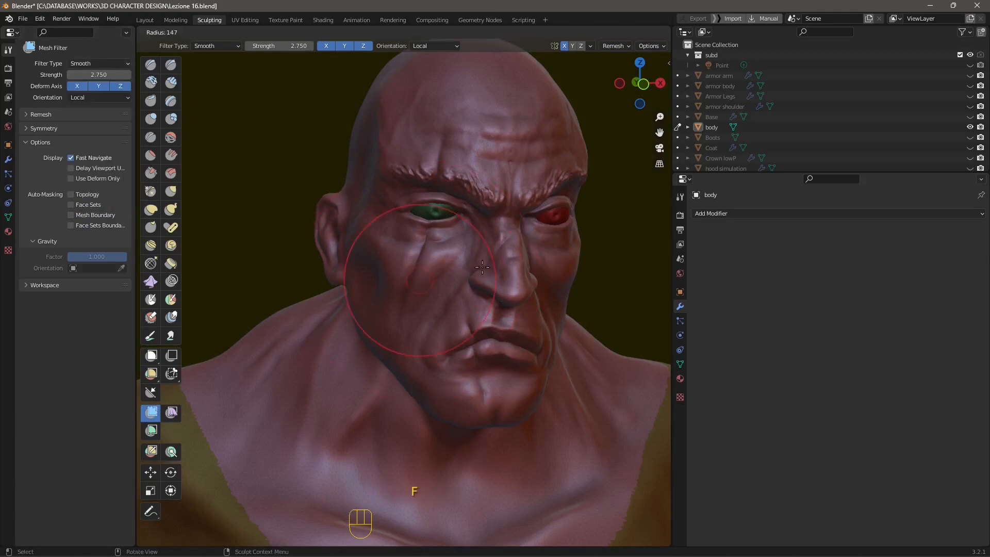
left_click(451, 284)
mouse_move(451, 284)
left_mouse_down()
mouse_move(542, 179)
mouse_move(422, 298)
mouse_move(487, 234)
mouse_move(493, 141)
left_mouse_up()
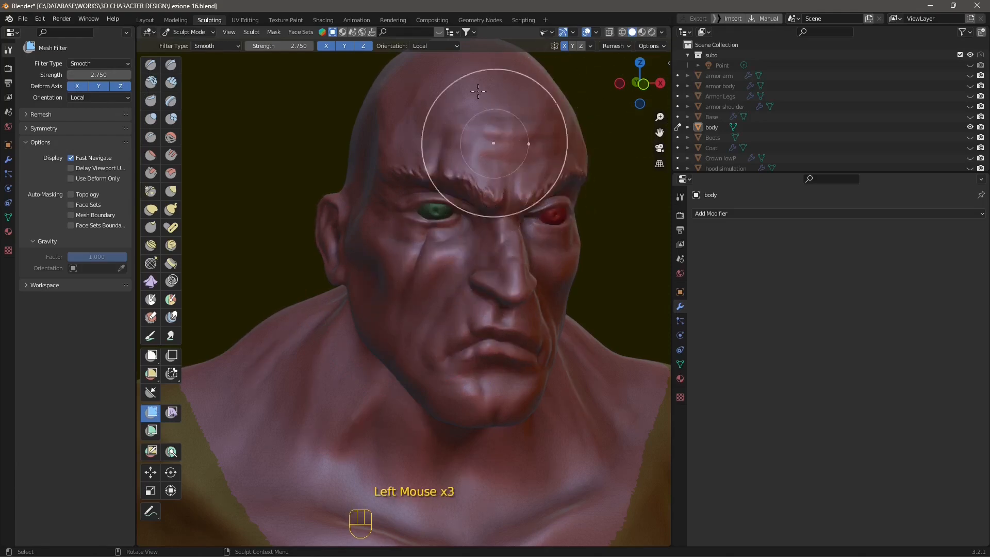
left_click_drag(502, 251, 500, 60)
left_click_drag(469, 356, 485, 139)
left_click_drag(469, 350, 447, 112)
mouse_move(440, 364)
left_mouse_down()
mouse_move(444, 316)
mouse_move(397, 100)
left_mouse_up()
left_click_drag(393, 361, 402, 221)
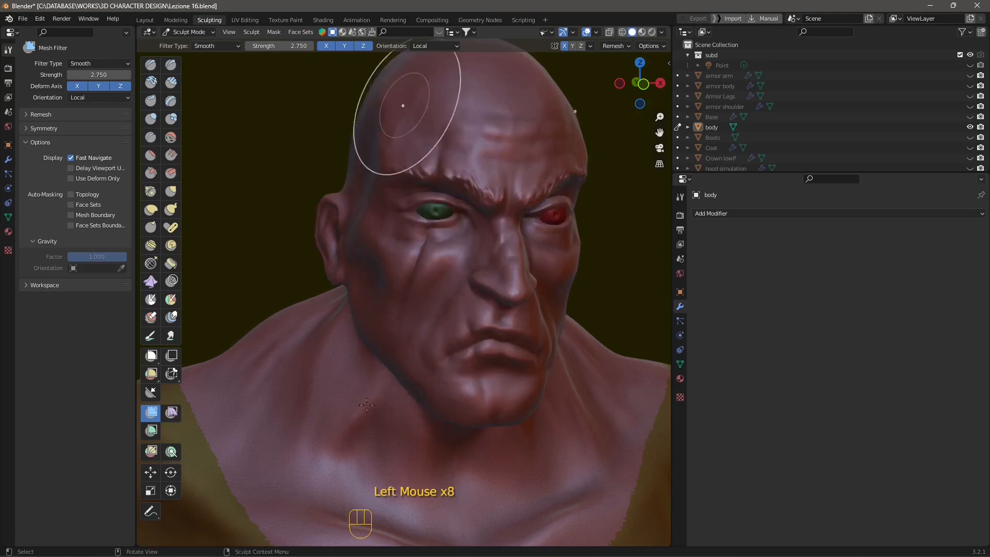
left_click_drag(367, 402, 411, 201)
left_click_drag(406, 367, 447, 221)
left_click_drag(473, 365, 514, 179)
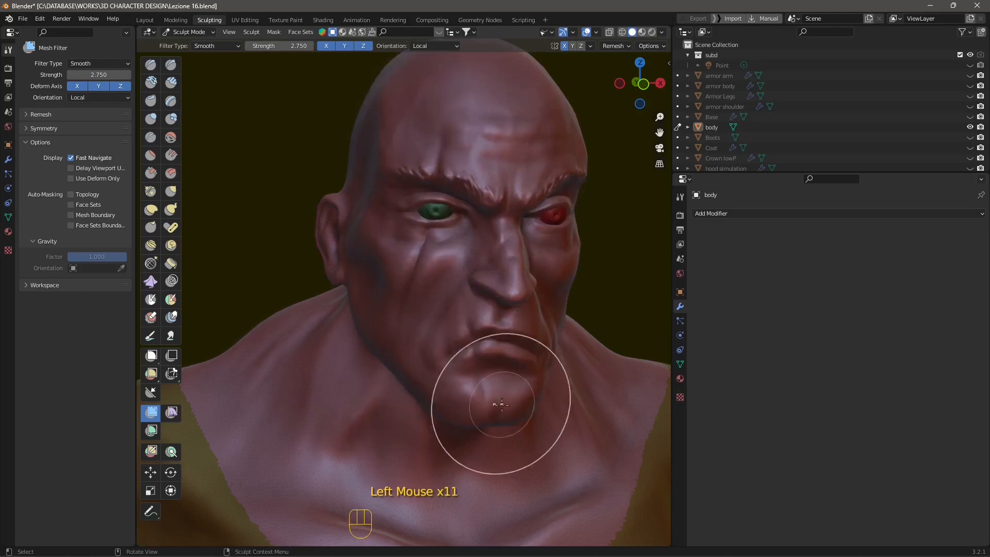
left_click_drag(500, 404, 524, 225)
left_click_drag(493, 374, 500, 170)
left_click_drag(450, 347, 481, 158)
left_click_drag(463, 354, 495, 97)
mouse_move(509, 336)
left_mouse_down()
mouse_move(527, 111)
mouse_move(515, 283)
mouse_move(521, 175)
left_mouse_up()
left_click_drag(503, 356, 506, 138)
left_click_drag(489, 447, 492, 143)
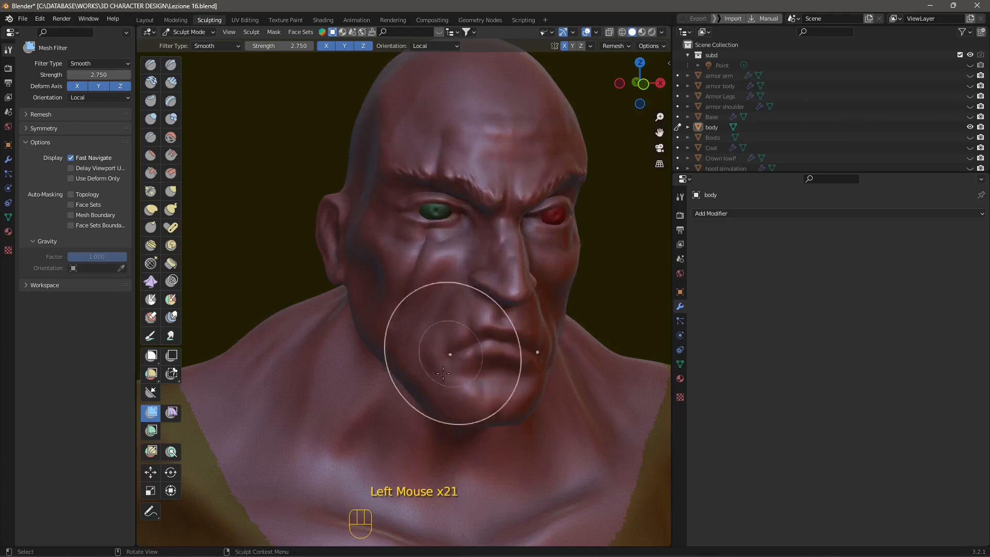
left_click_drag(444, 374, 466, 153)
left_click_drag(467, 322, 465, 95)
left_click_drag(401, 275, 452, 73)
left_click_drag(406, 311, 438, 129)
left_click_drag(381, 325, 412, 134)
left_click_drag(467, 327, 527, 124)
left_click_drag(510, 330, 513, 206)
left_click_drag(465, 360, 511, 212)
scroll(529, 418, "down", 2)
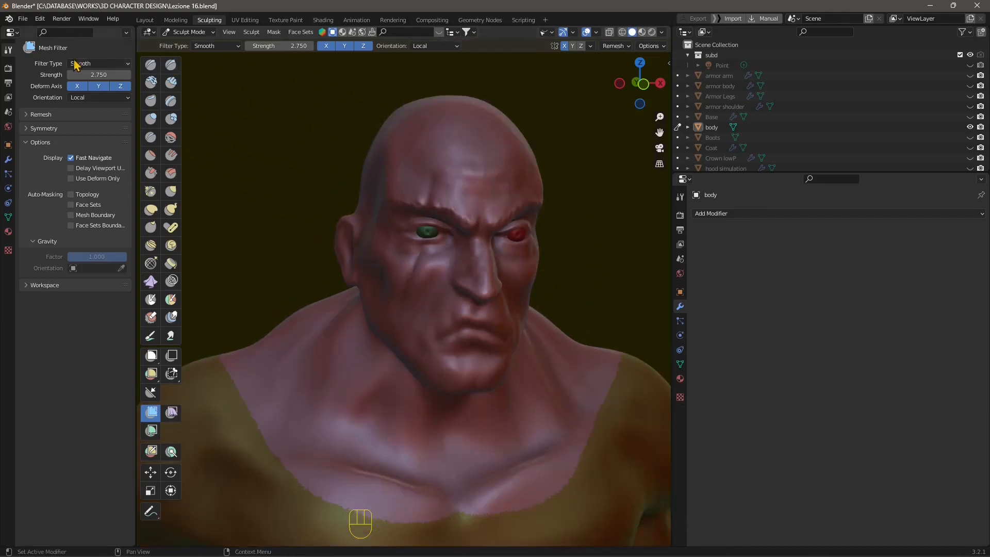
- Revert the sculpt through the undo history to an earlier Smooth Brush state preceding the mesh filter passes
left_click(101, 67)
left_click(105, 64)
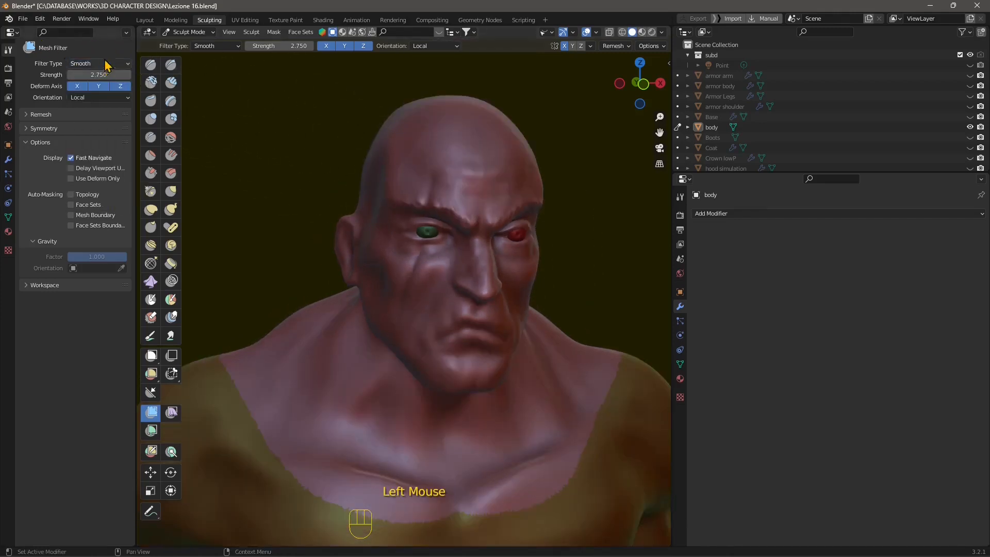
left_click(43, 22)
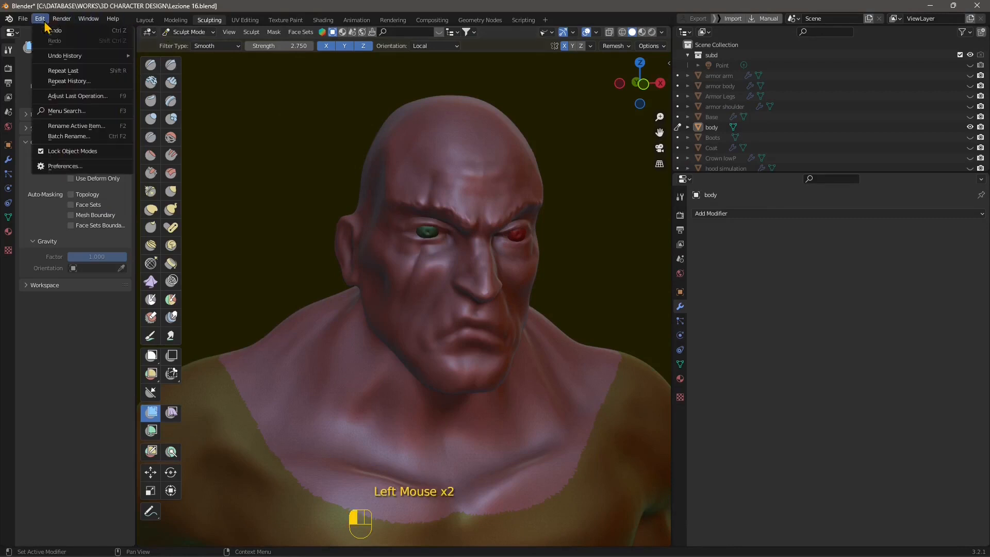
mouse_move(61, 56)
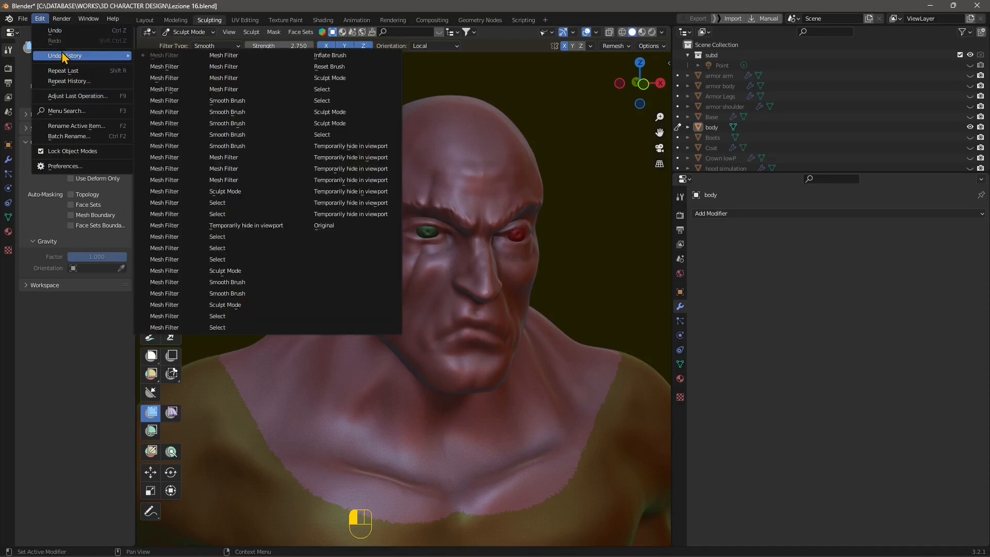
mouse_move(112, 58)
left_click(221, 282)
middle_click_drag(405, 259, 397, 281)
scroll(391, 282, "down", 1)
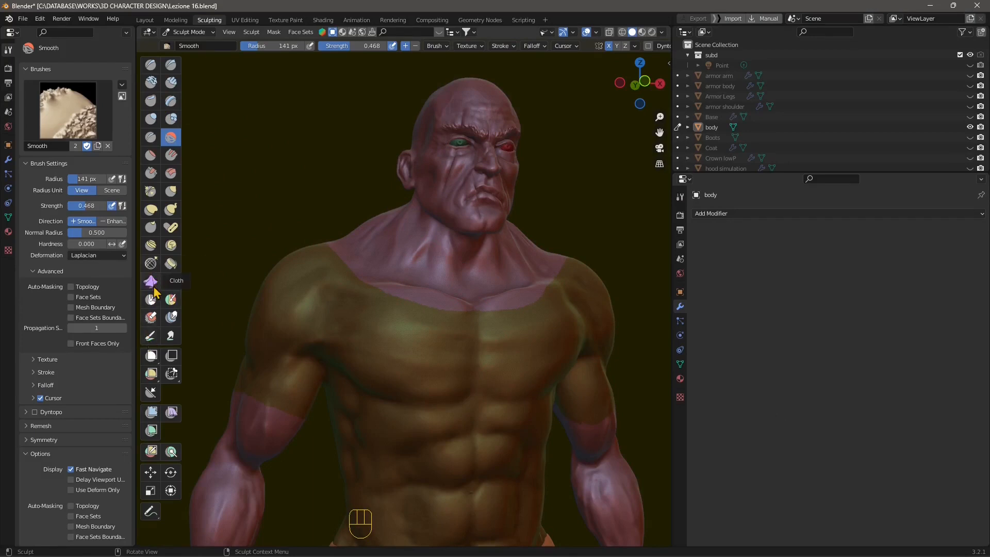
- Try to smooth the face set border along the upper chest with Draw Face Sets at 102 px radius, and undo it
scroll(399, 308, "up", 3)
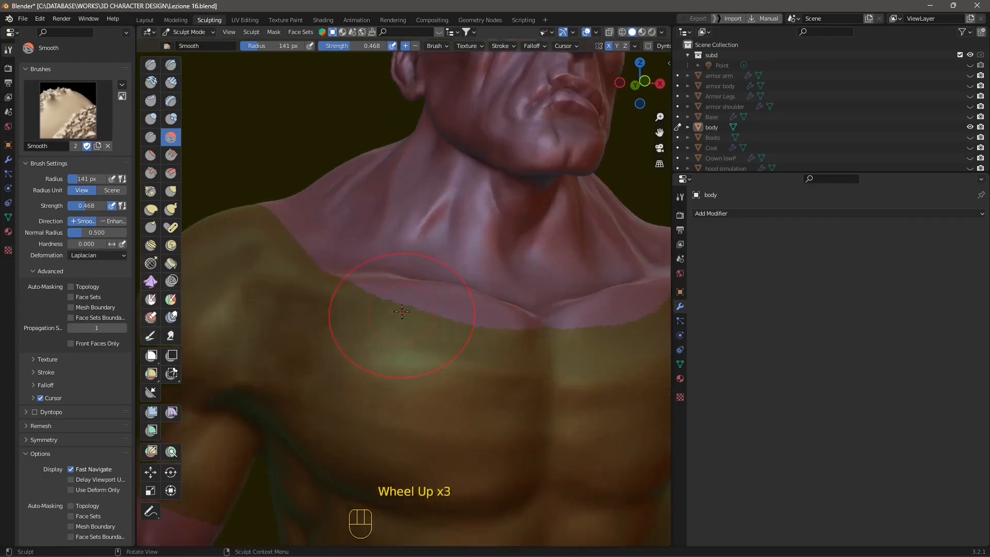
left_click(170, 299)
middle_click_drag(376, 288, 381, 313)
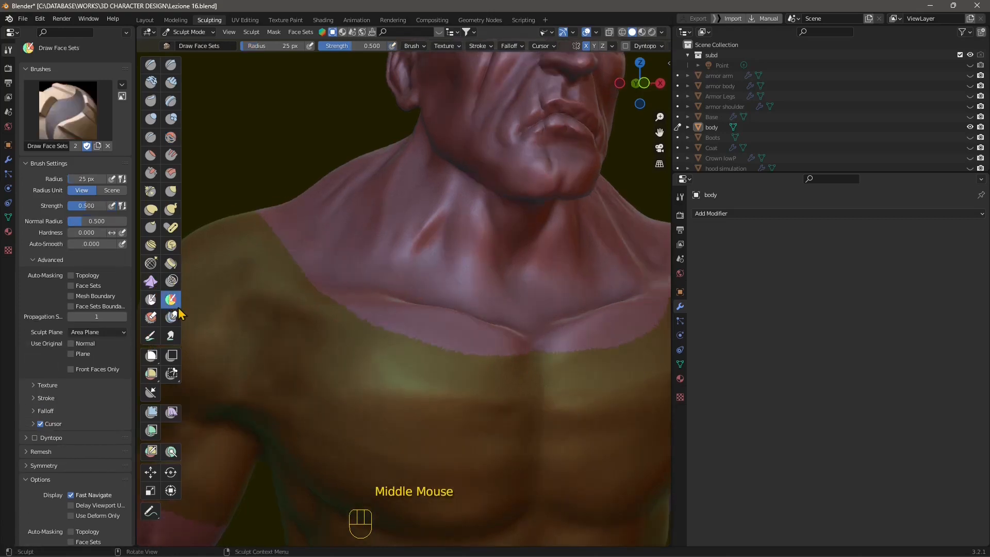
key("f")
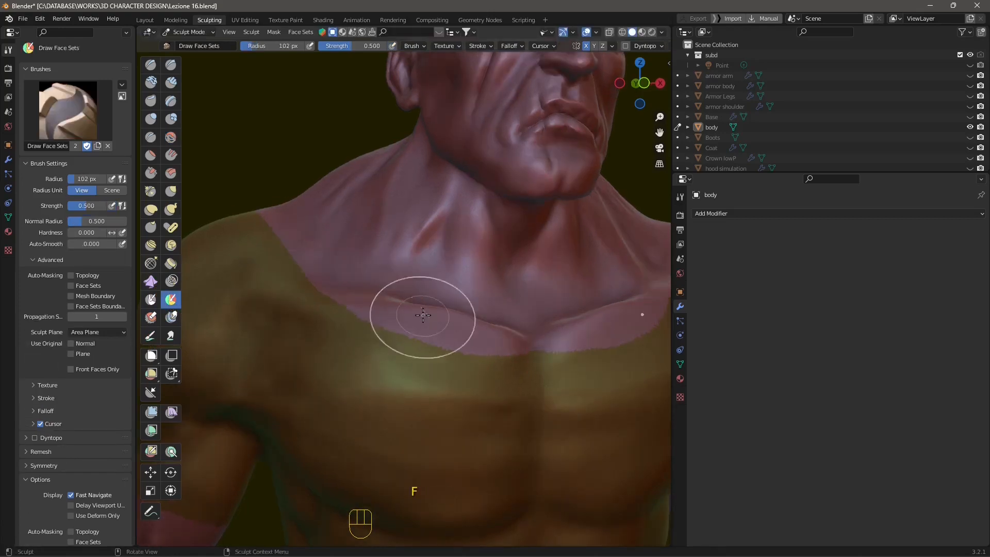
left_click(373, 329, "shift")
left_click_drag(481, 360, 536, 361, "shift")
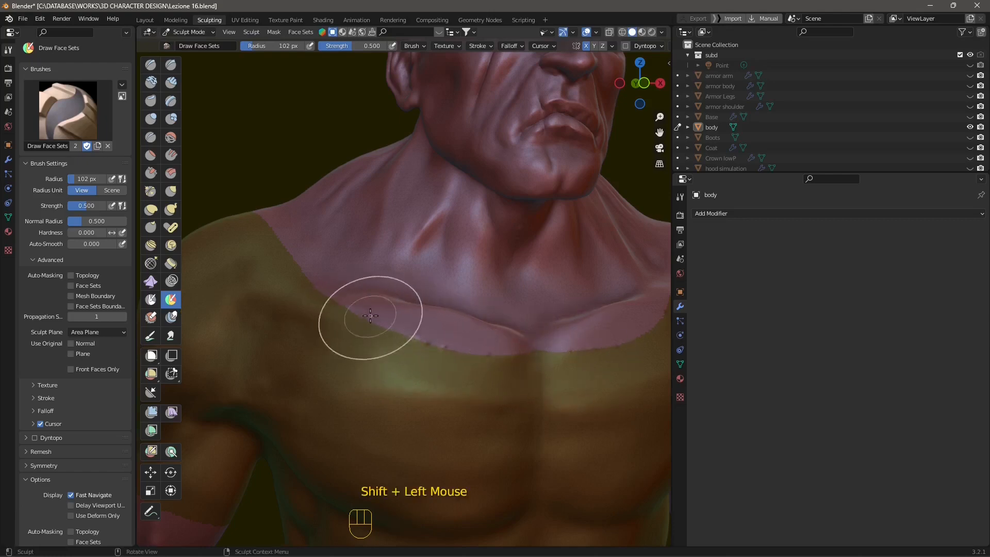
key("ctrl+z")
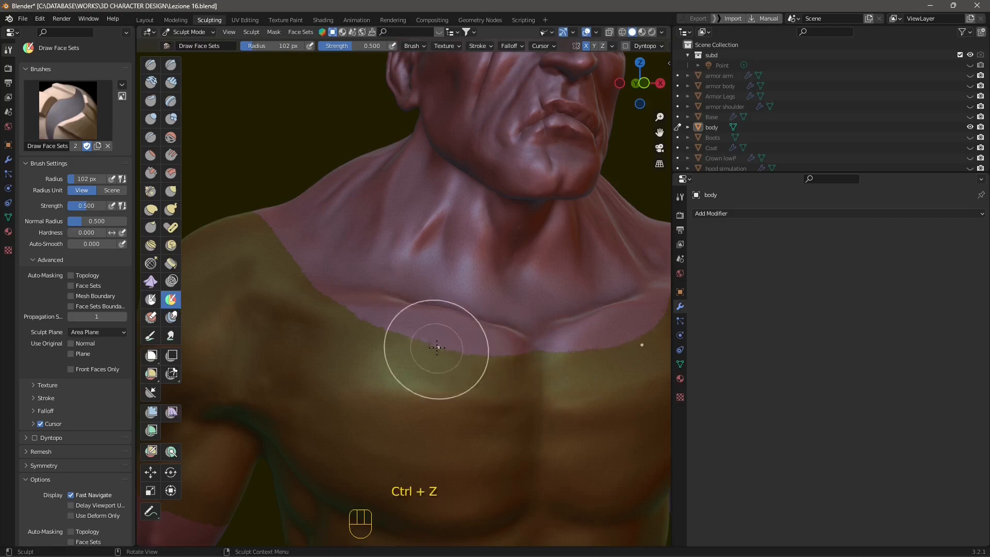
- Examine the separate face sets on the neck, torso, arms and shorts
scroll(444, 333, "down", 3)
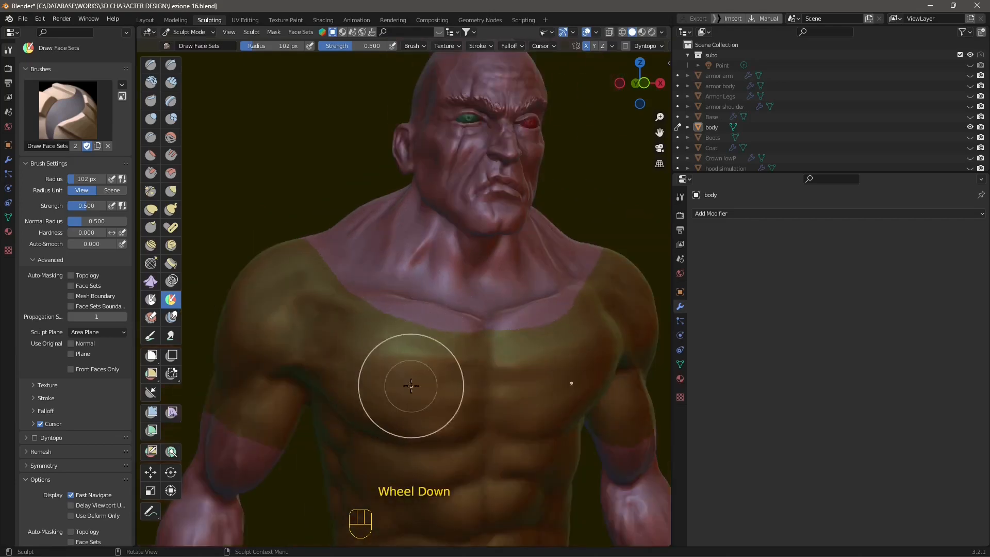
middle_click_drag(424, 323, 427, 288, "shift")
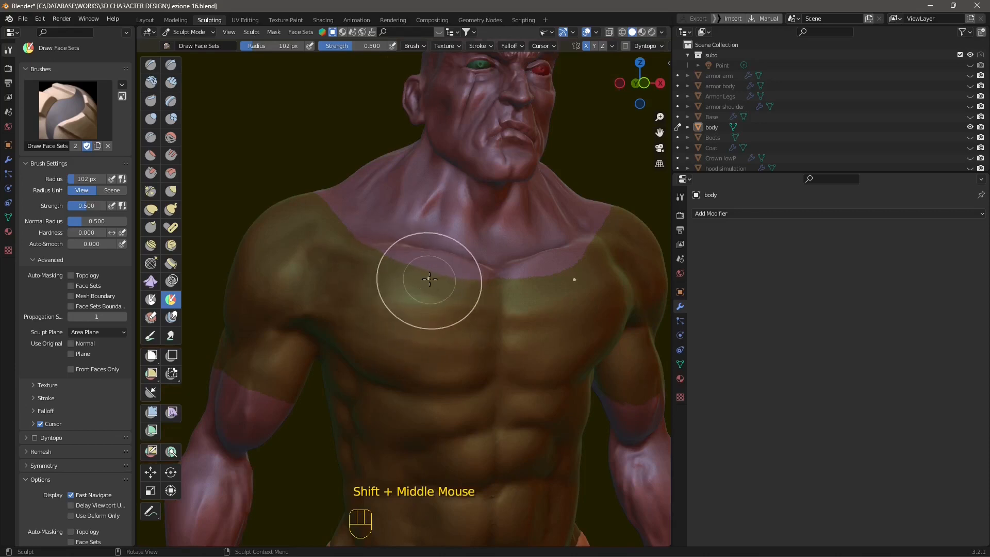
scroll(409, 232, "up", 2)
scroll(504, 266, "down", 2)
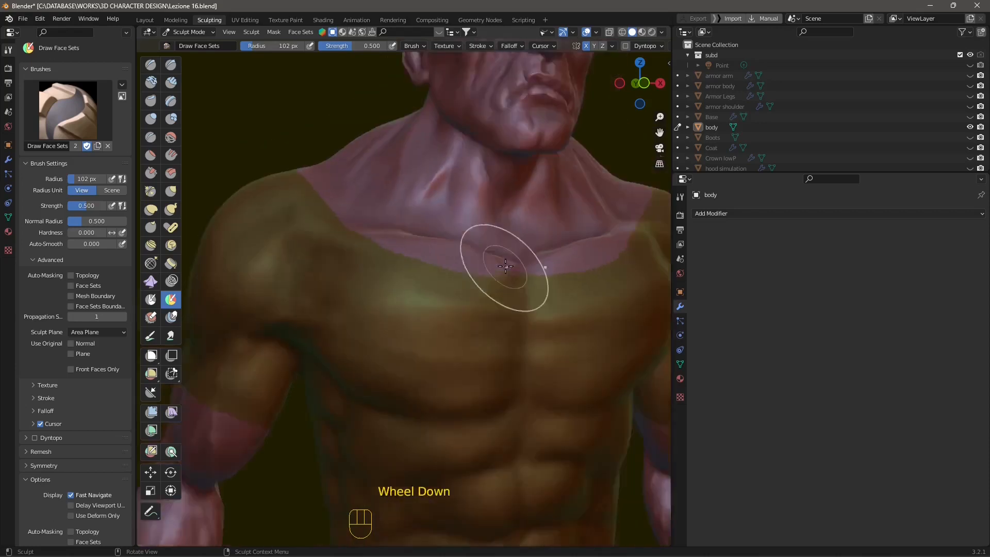
middle_click_drag(504, 265, 436, 320, "shift")
scroll(453, 277, "down", 2)
scroll(458, 354, "up", 1)
middle_click_drag(488, 419, 491, 395, "shift")
middle_click_drag(484, 396, 481, 394)
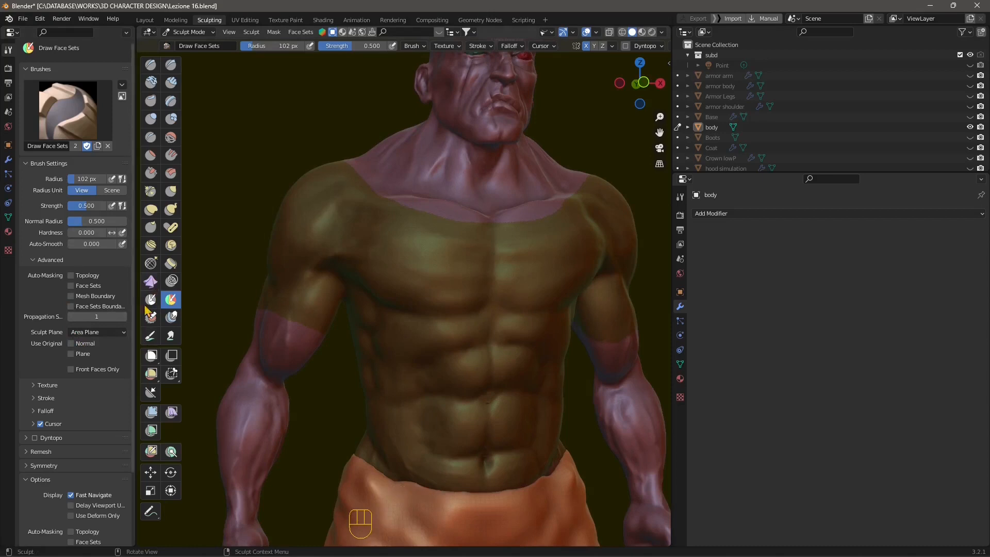
- Enable Face Sets auto-masking for the Mesh Filter and apply the Smooth filter to the torso face set only
left_click(150, 414)
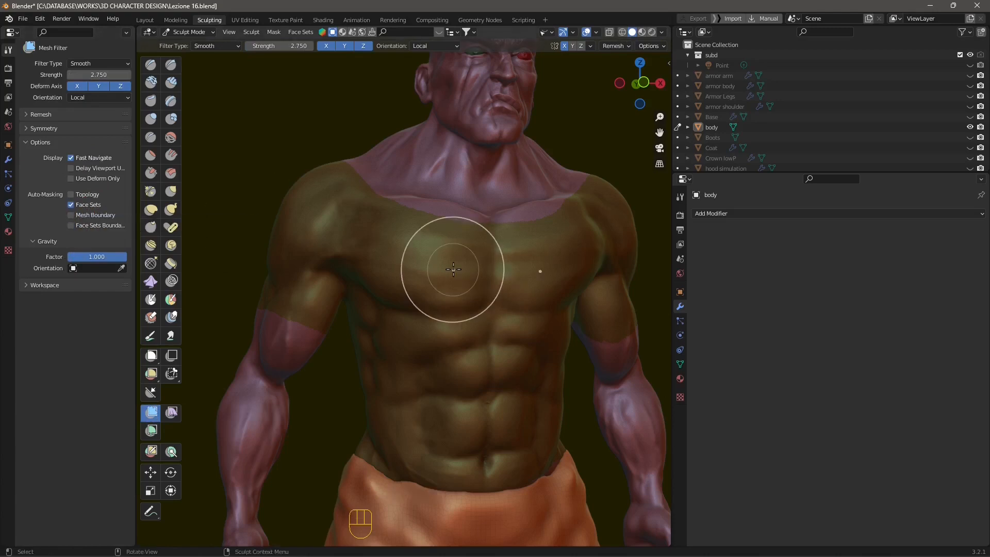
left_click(429, 283)
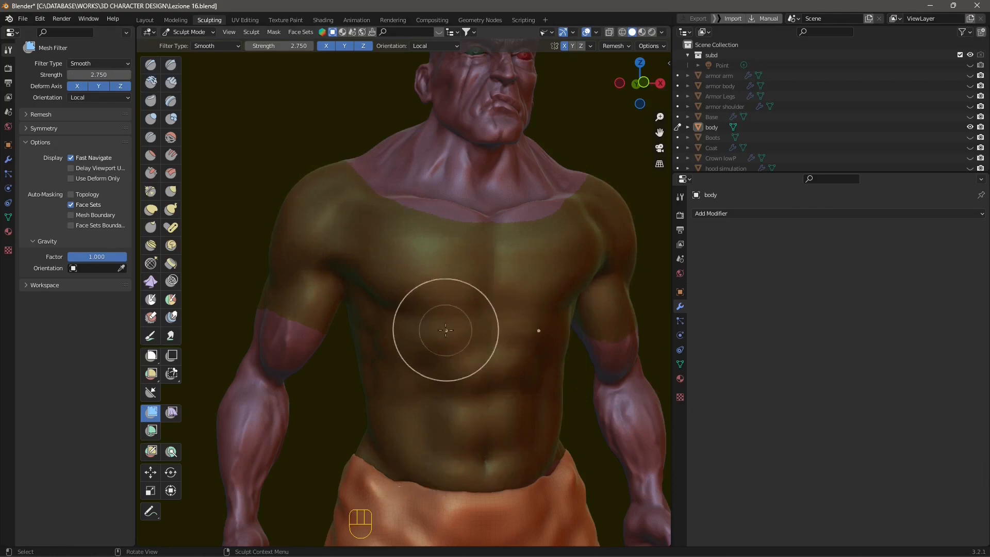
left_click_drag(448, 330, 479, 336)
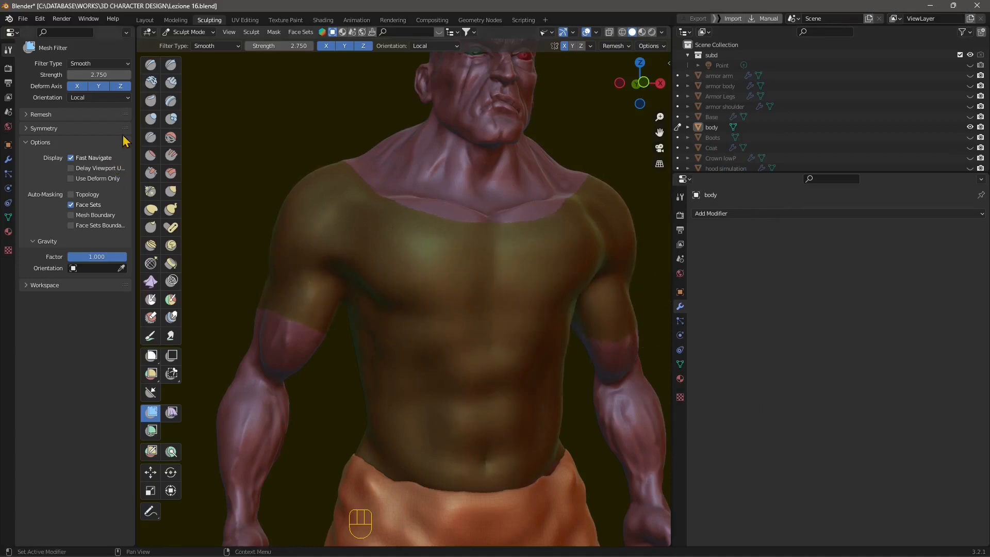
- Roughen the torso face set with the Random mesh filter at strength 2.750 and undo the excessive displacement
left_click(98, 63)
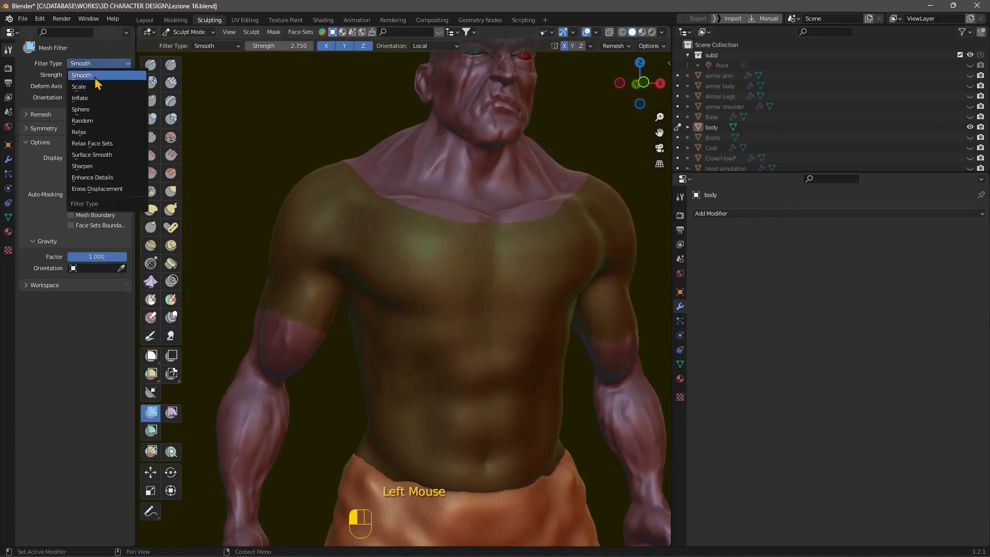
left_click(92, 121)
left_click(459, 316)
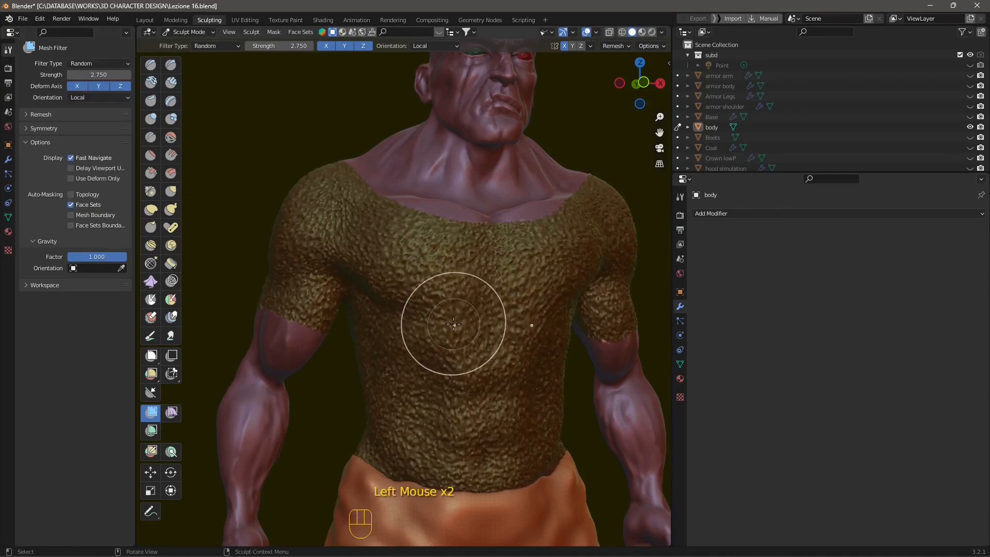
mouse_move(453, 324)
left_mouse_down()
mouse_move(435, 303)
mouse_move(478, 254)
left_mouse_up()
scroll(426, 302, "down", 2)
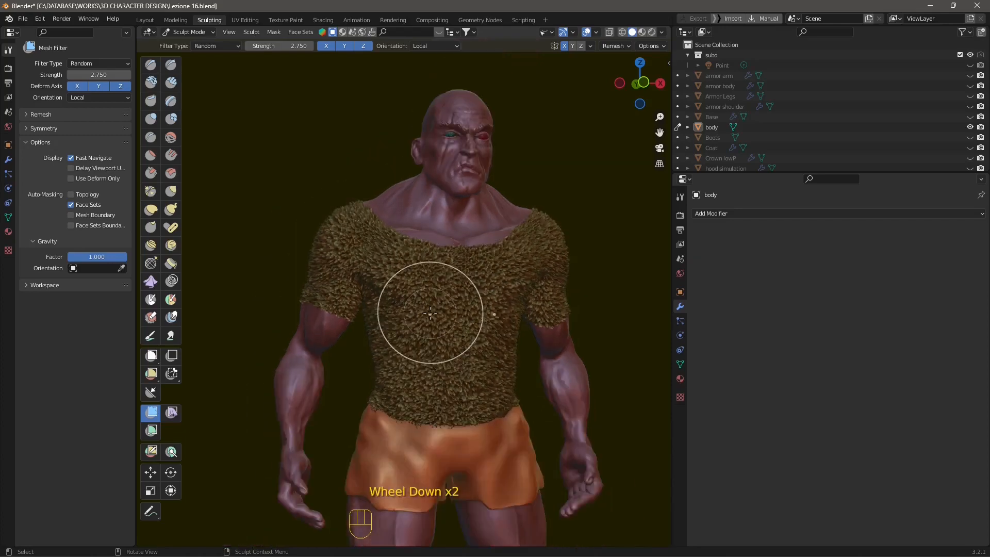
scroll(529, 312, "up", 1)
scroll(472, 301, "up", 1)
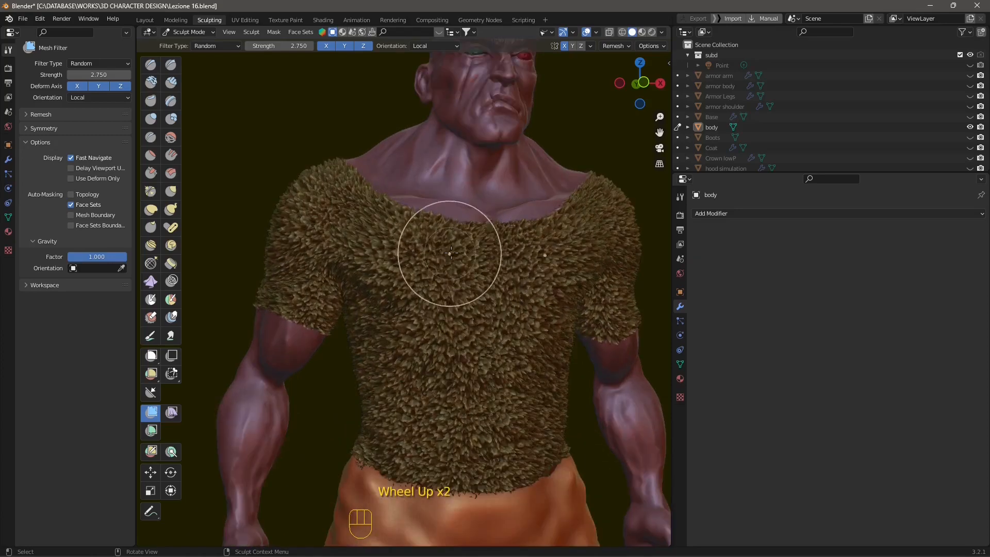
key("ctrl+z")
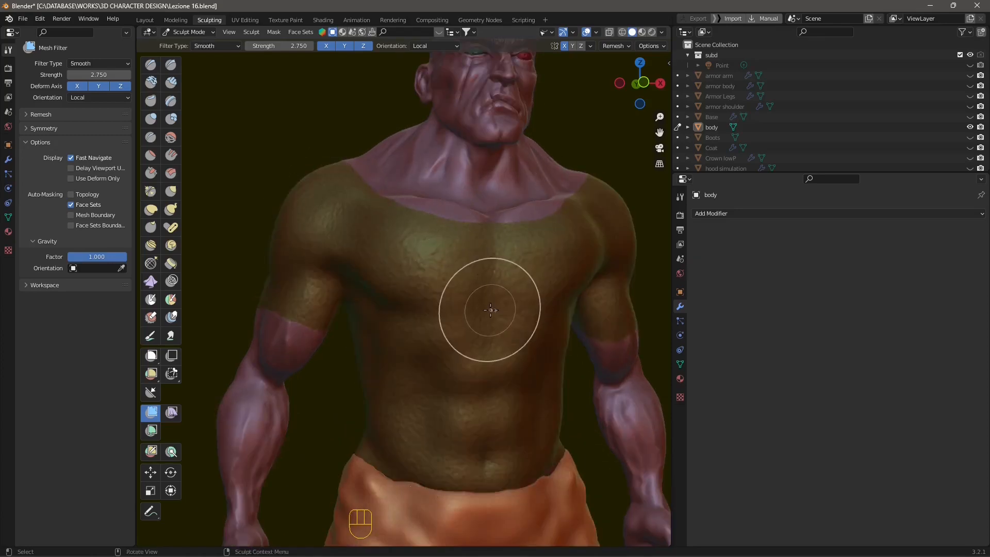
- Try the Enhance Details mesh filter on the torso face set at strength 2.750, and undo the excessive roughness
left_click(89, 63)
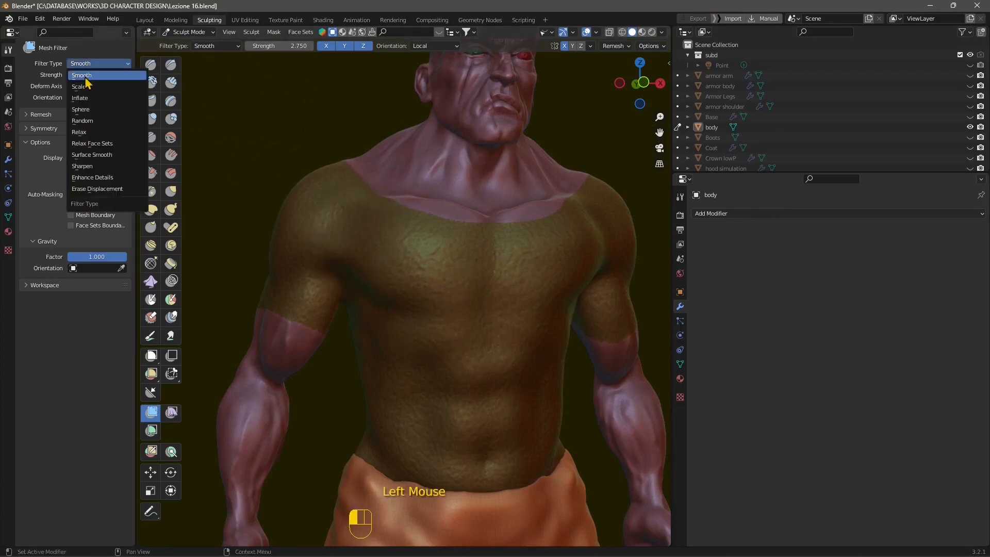
left_click(91, 177)
left_click(474, 306)
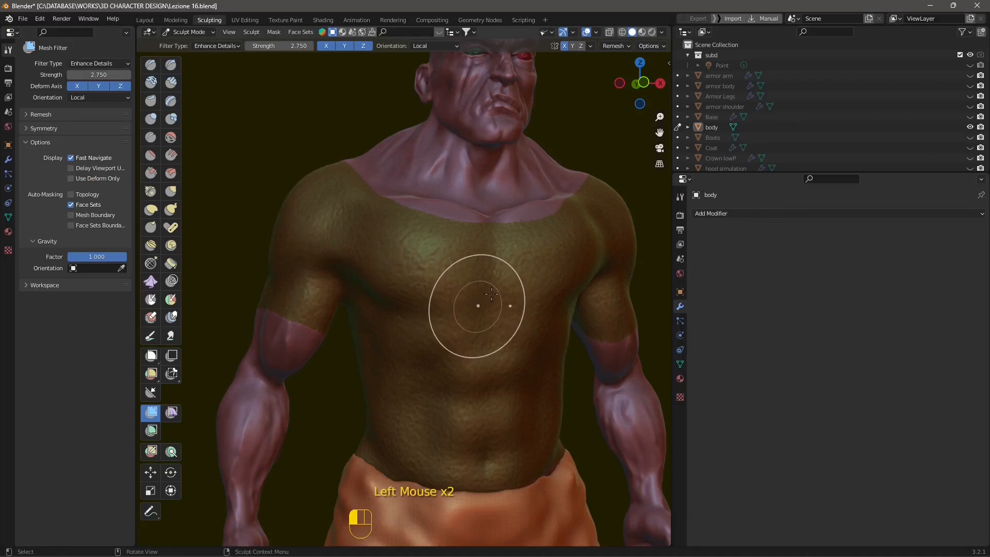
left_click_drag(428, 285, 636, 222)
left_click_drag(440, 319, 585, 243)
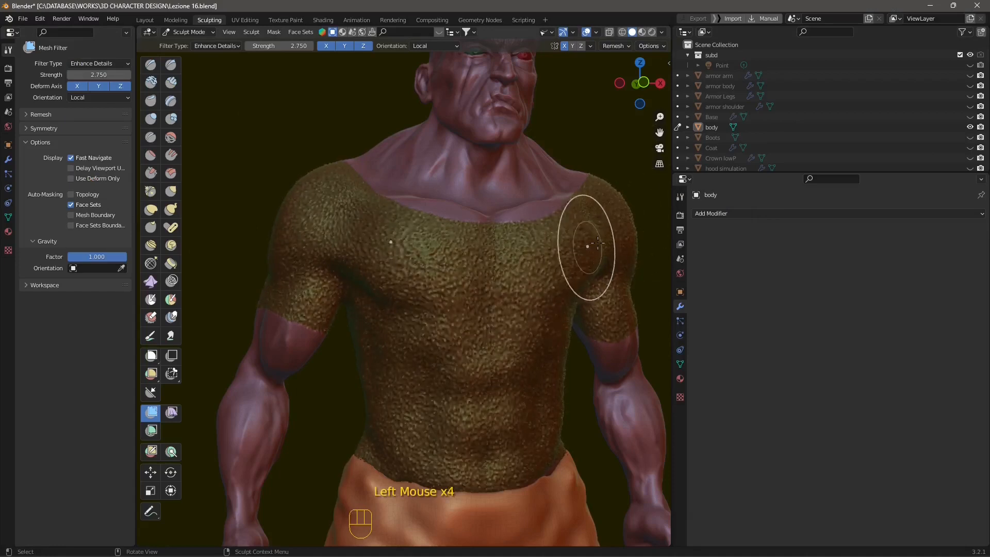
key("ctrl+z")
key("ctrl+z")
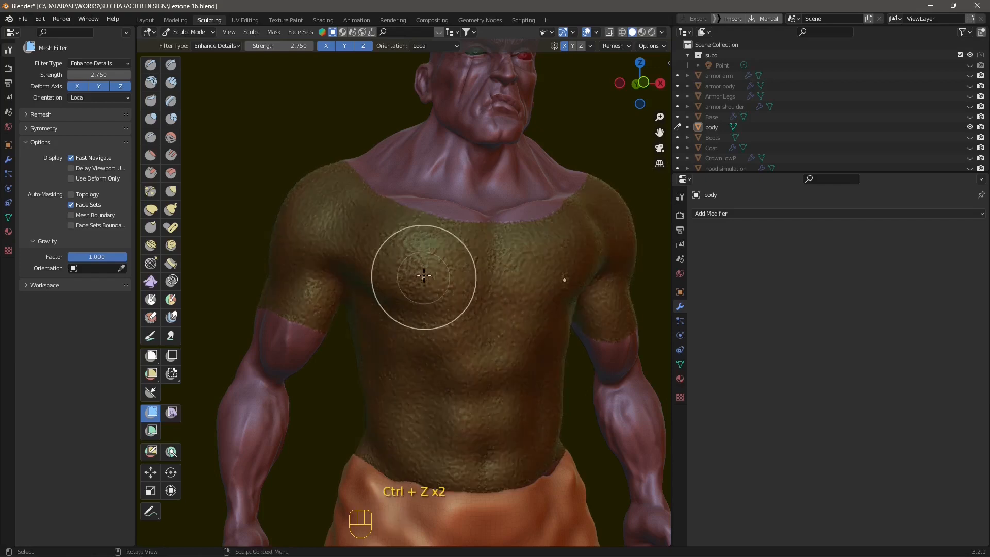
- Apply the Sharpen mesh filter to the torso face set with a smooth ratio of 0.350
left_click(80, 63)
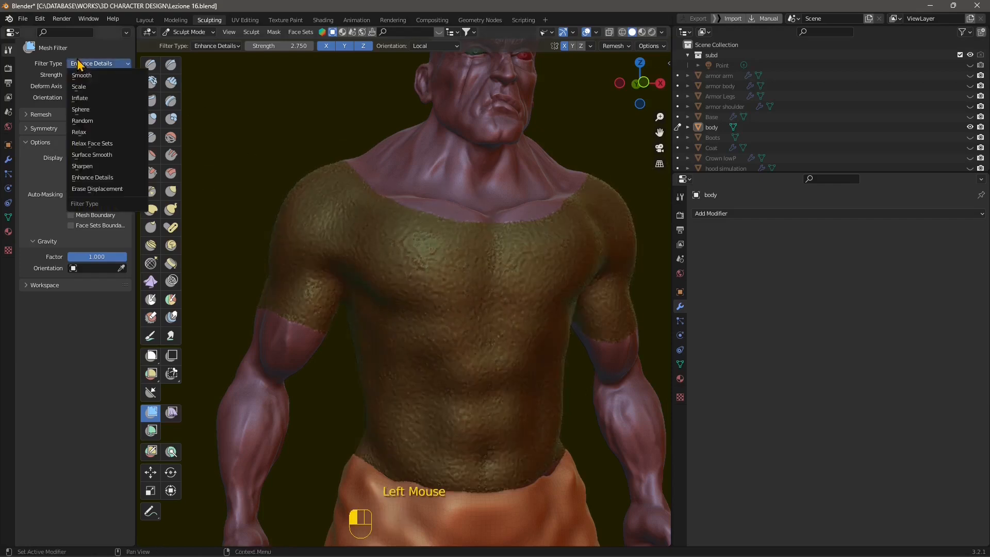
left_click(98, 188)
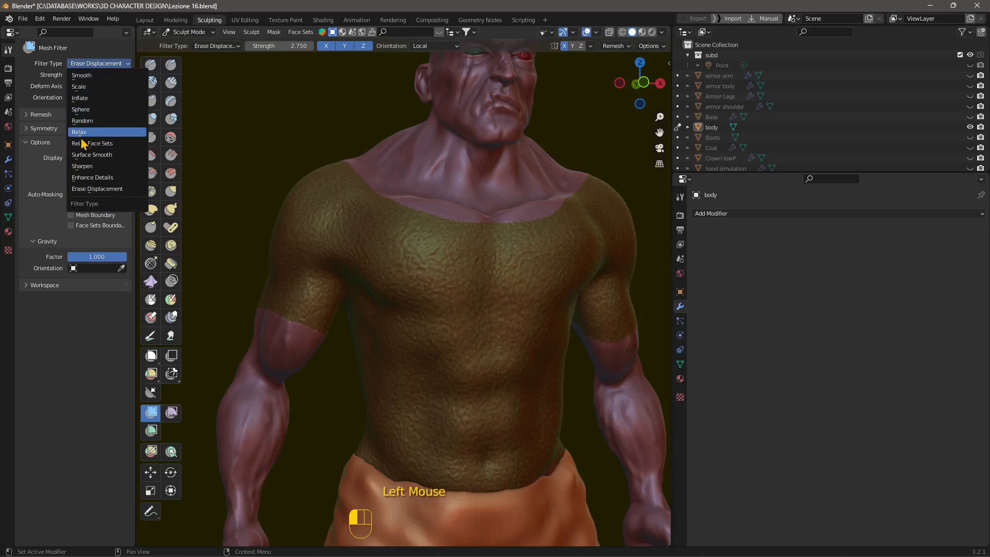
left_click(82, 166)
left_click_drag(423, 273, 609, 256)
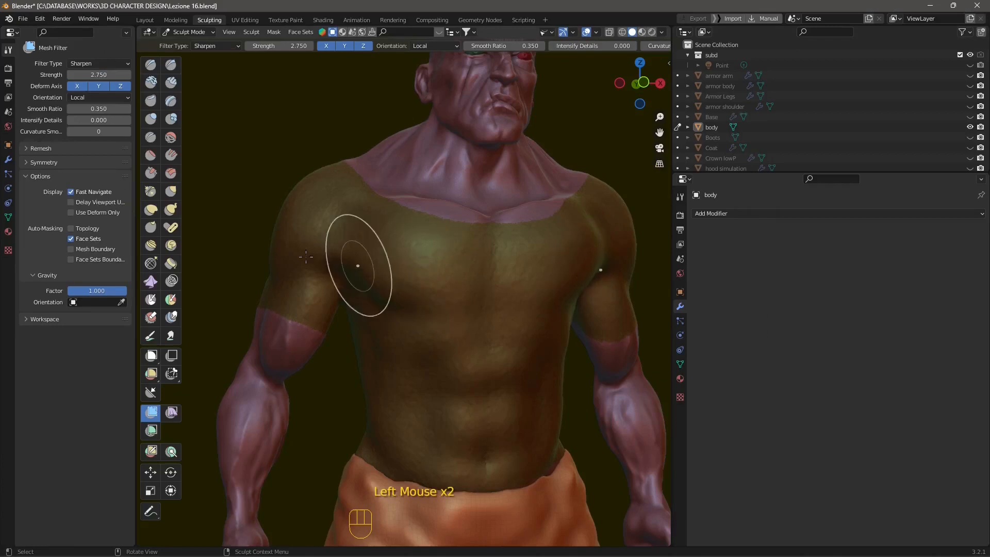
left_click_drag(473, 344, 230, 182)
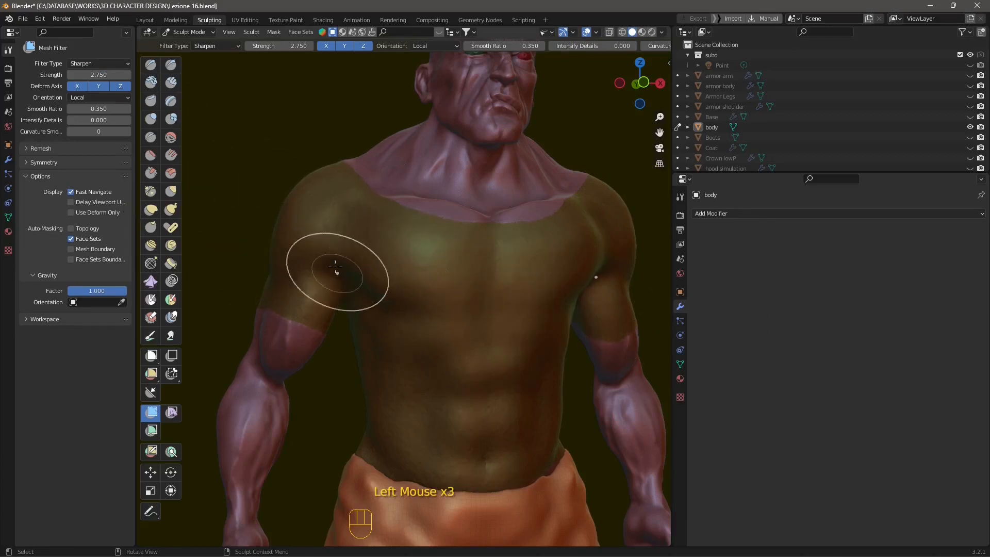
- Apply the Inflate mesh filter to the torso face set at strength 2.750
left_click(89, 63)
left_click(89, 78)
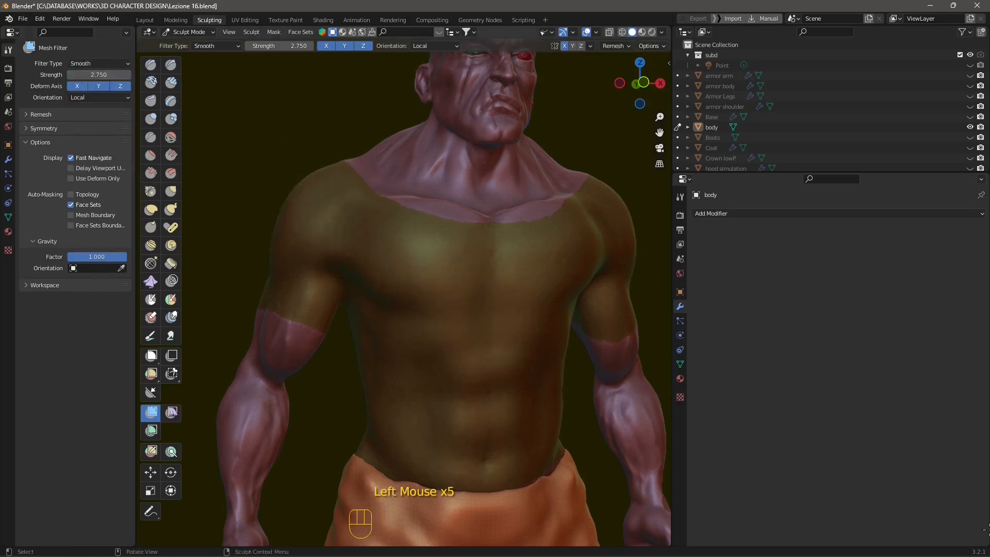
left_click(78, 63)
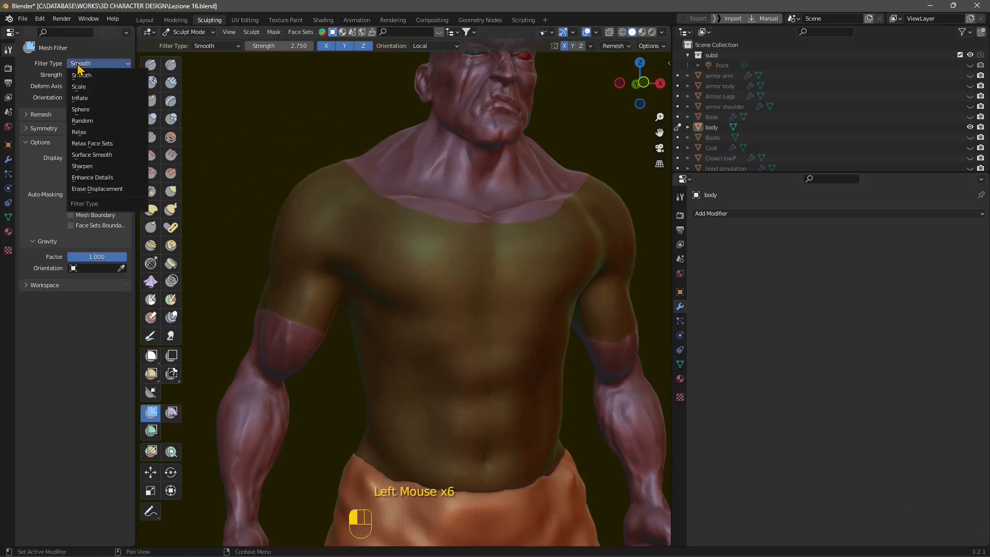
left_click(94, 96)
left_click_drag(402, 255, 608, 272)
middle_click_drag(607, 272, 458, 264)
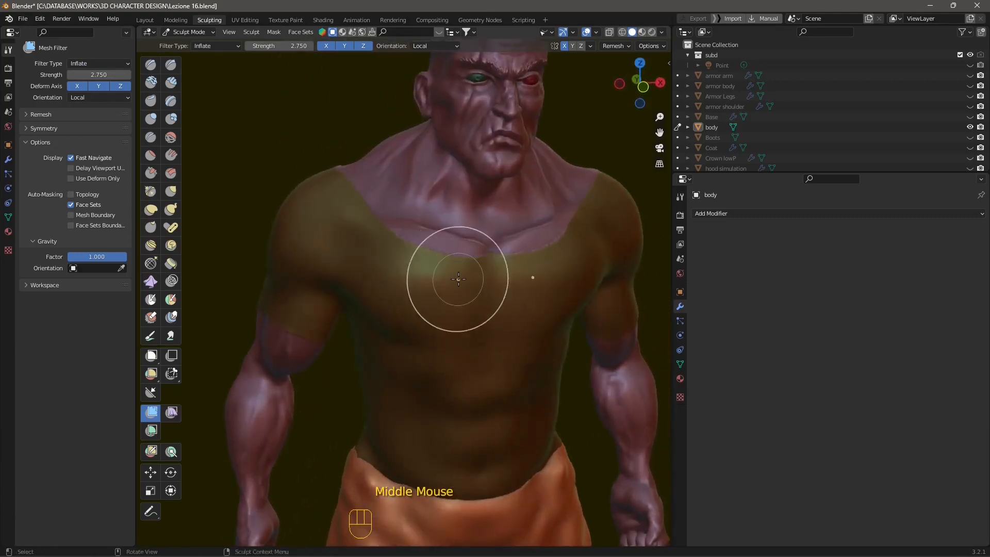
- Undo the mesh filter changes on the torso face set back to the original chest and abdominal muscle detail
key("ctrl+z")
key("ctrl+z")
key("ctrl+z")
key("ctrl+z")
key("ctrl+z")
key("ctrl+z")
key("ctrl+z")
key("ctrl+z")
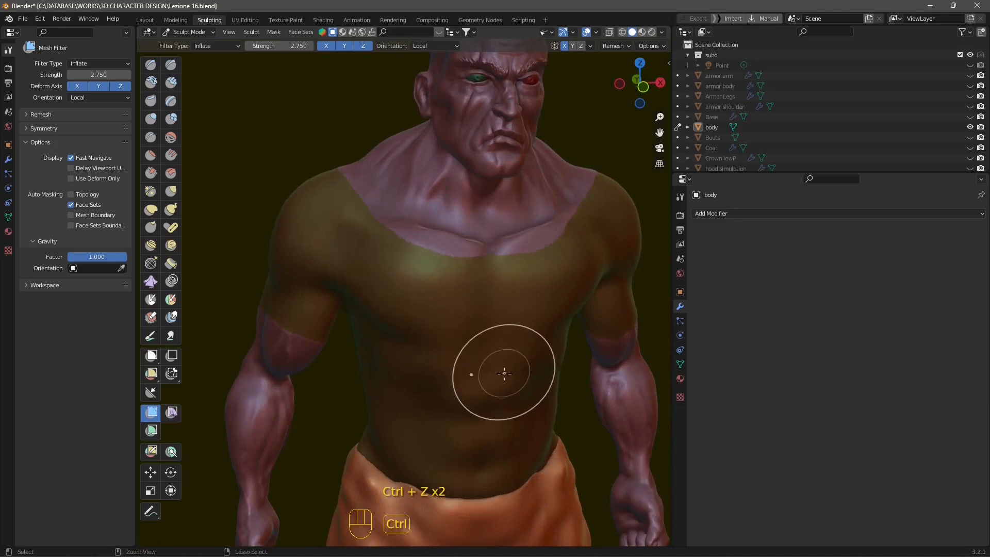
key("ctrl+z")
key("ctrl+z")
key("ctrl+z")
key("ctrl+z")
key("ctrl+z")
key("ctrl+z")
key("ctrl+z")
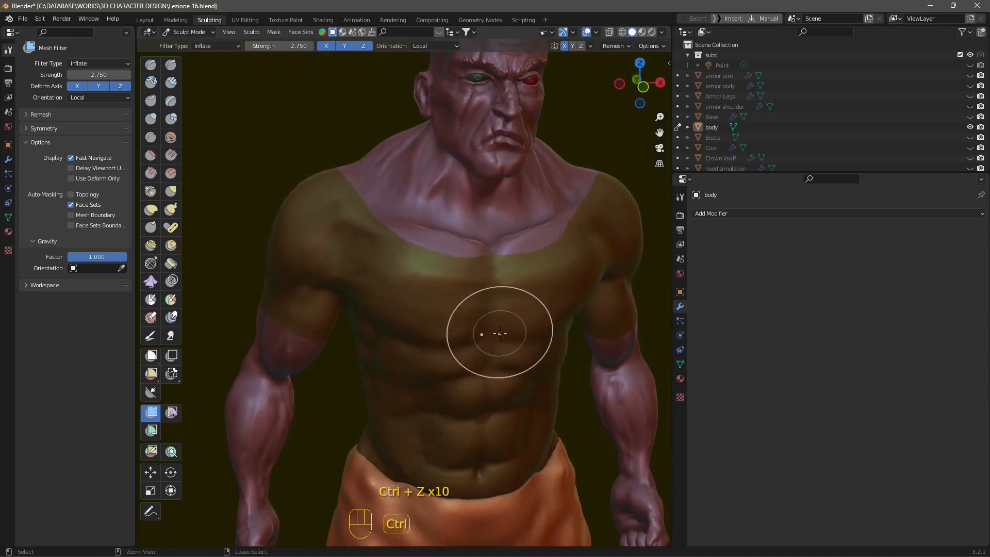
middle_click_drag(474, 368, 460, 248)
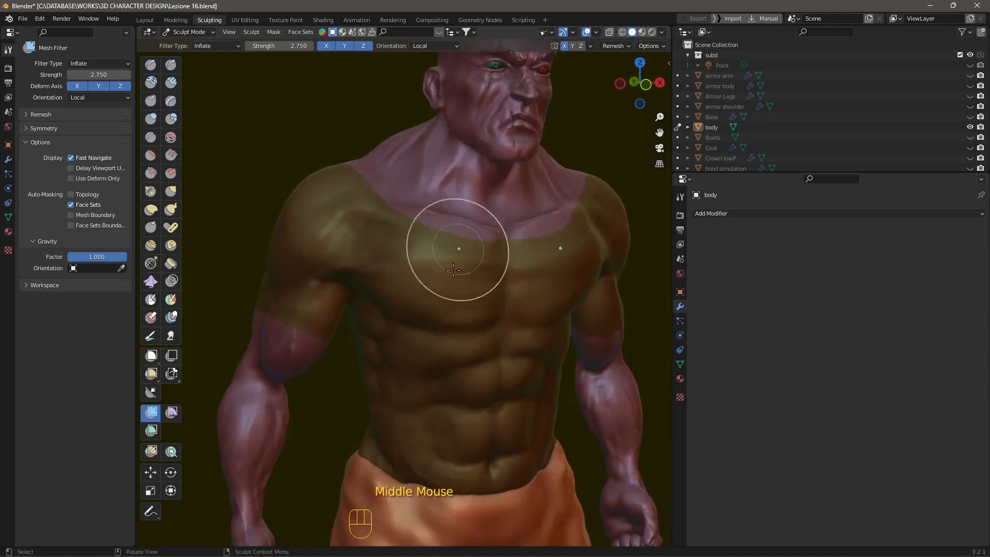
scroll(482, 332, "down", 3)
scroll(464, 302, "up", 3)
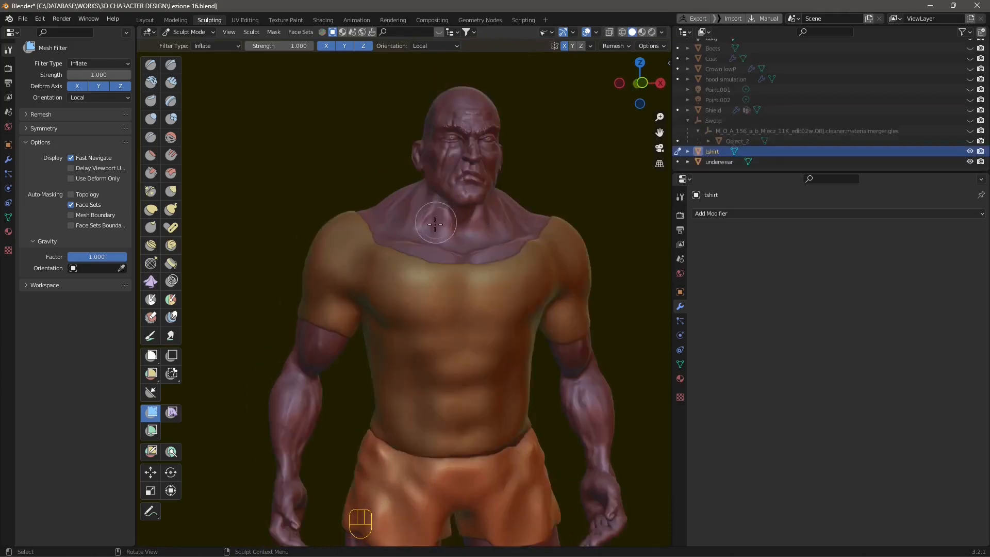
- Try the Inflate mesh filter on the separate tshirt mesh at strength 1.000, and undo it
middle_click_drag(464, 292, 441, 151)
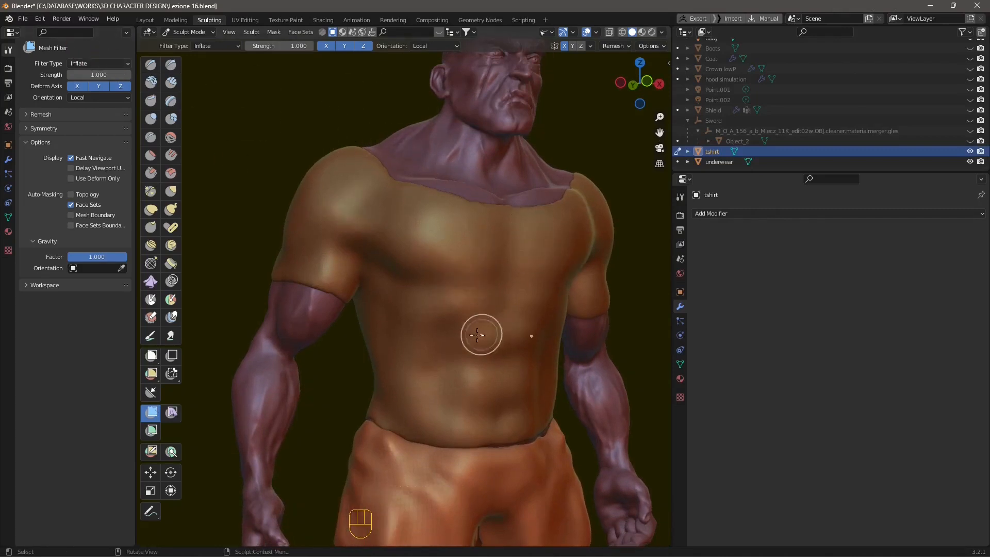
middle_click_drag(481, 336, 442, 260)
left_click_drag(442, 261, 529, 171)
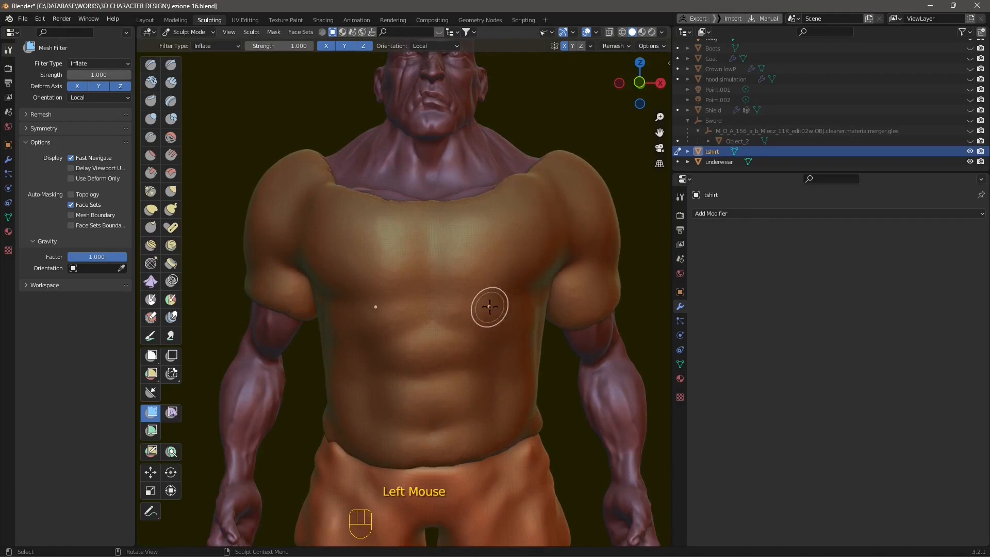
scroll(487, 310, "down", 3)
key("ctrl+z")
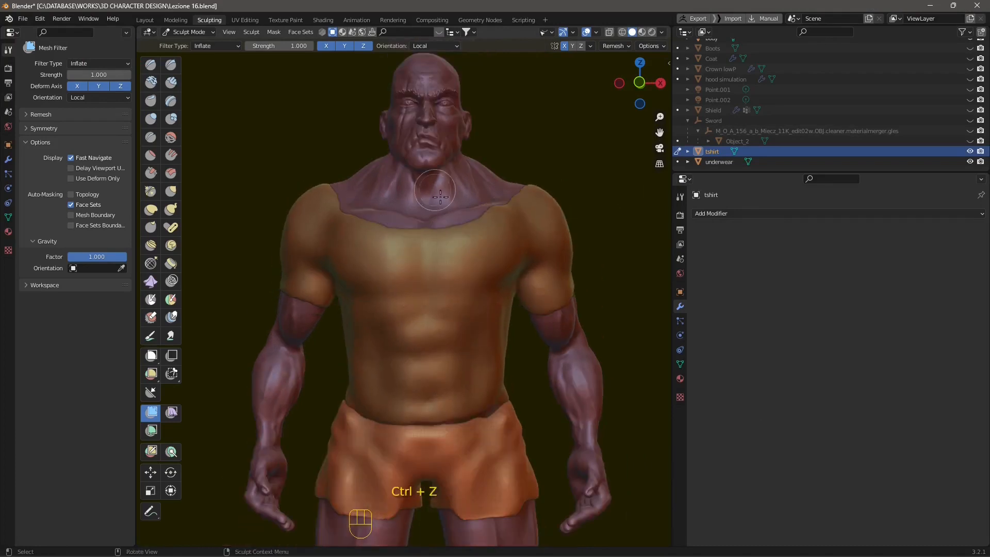
- Add a Remesh modifier in Voxel mode to the tshirt and set its voxel size to 0.0284 m
left_click(715, 214)
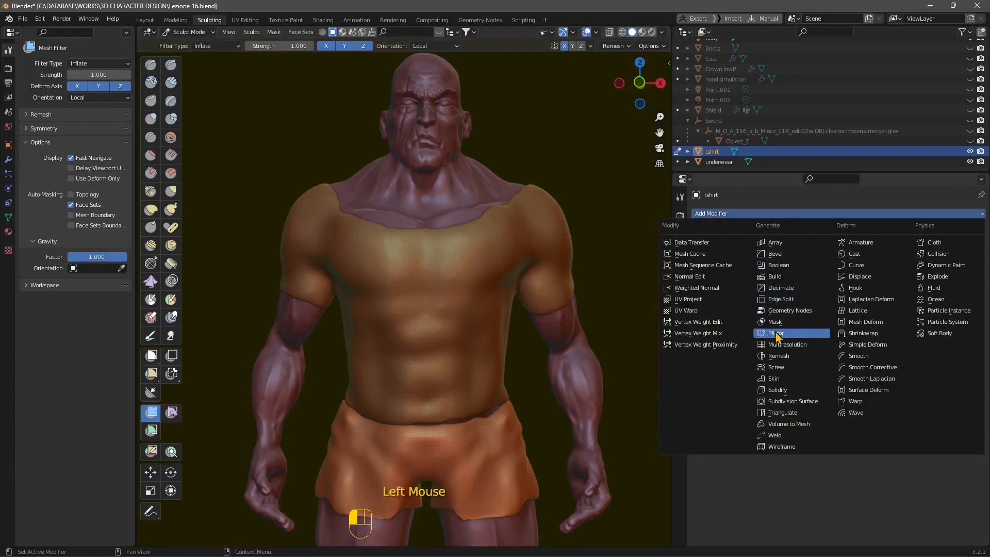
left_click(781, 357)
scroll(477, 308, "up", 3)
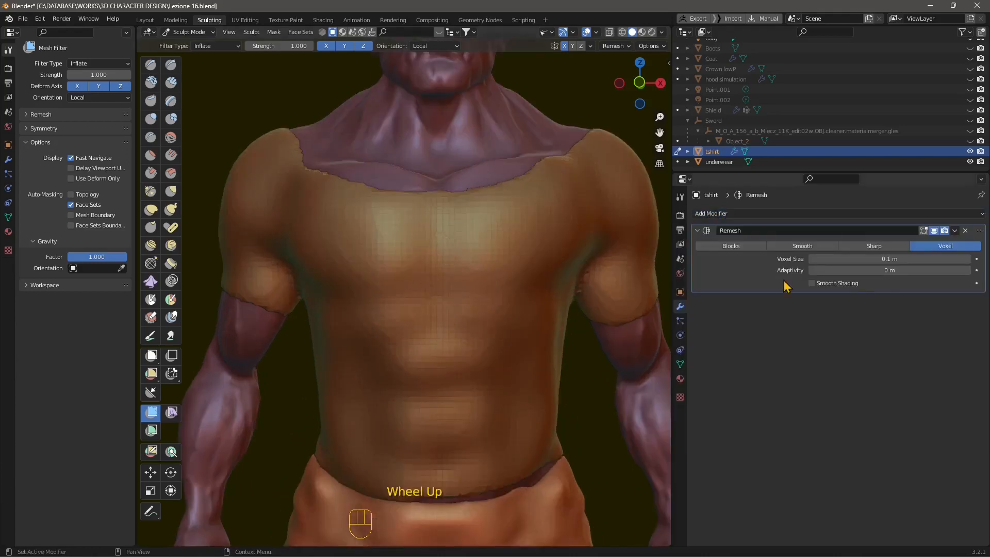
left_click(890, 259)
mouse_move(890, 259)
left_mouse_down()
mouse_move(905, 259)
mouse_move(888, 259)
left_mouse_up()
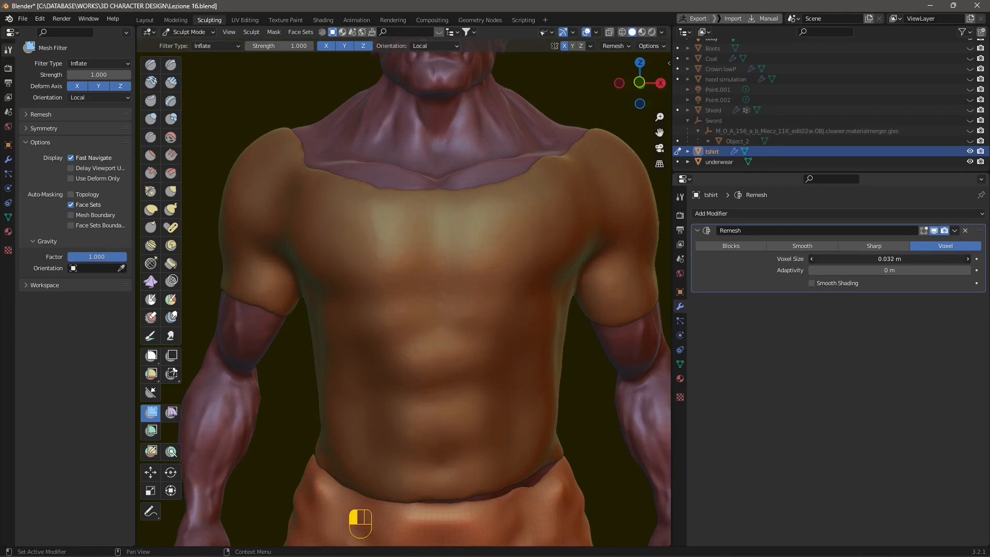
left_click_drag(888, 259, 884, 259)
middle_click_drag(398, 270, 438, 250)
scroll(438, 250, "up", 2)
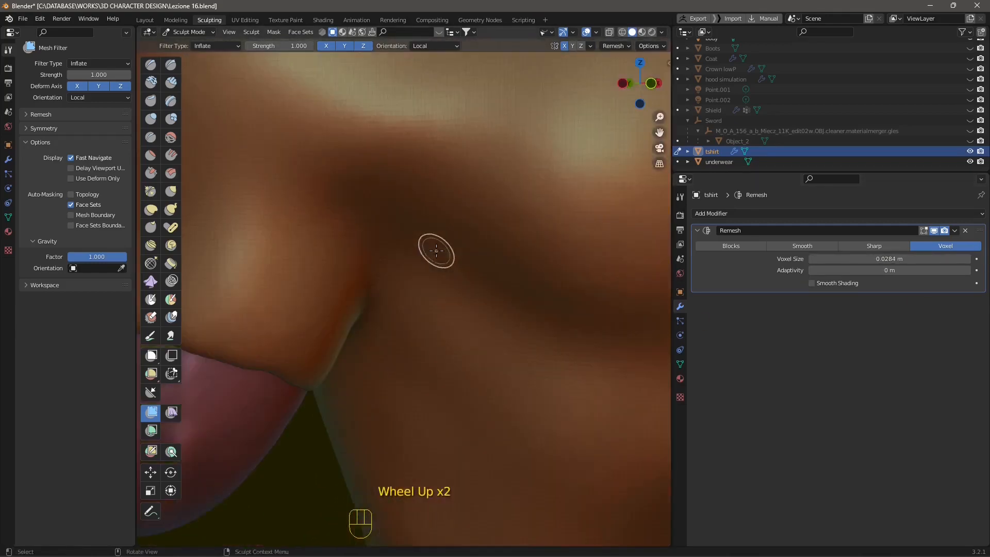
scroll(278, 303, "down", 2)
middle_click_drag(276, 327, 330, 310)
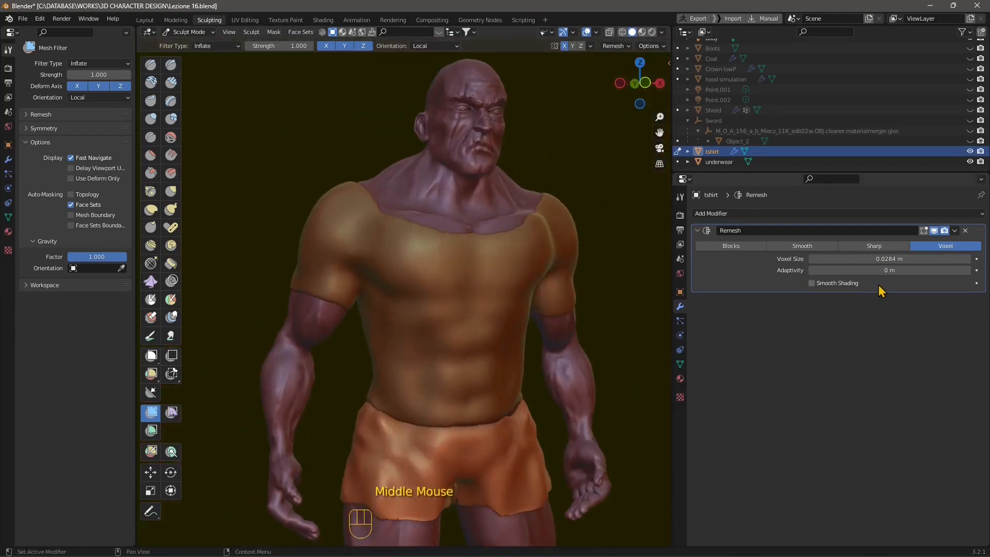
- Apply the Remesh modifier to the tshirt
left_click(955, 231)
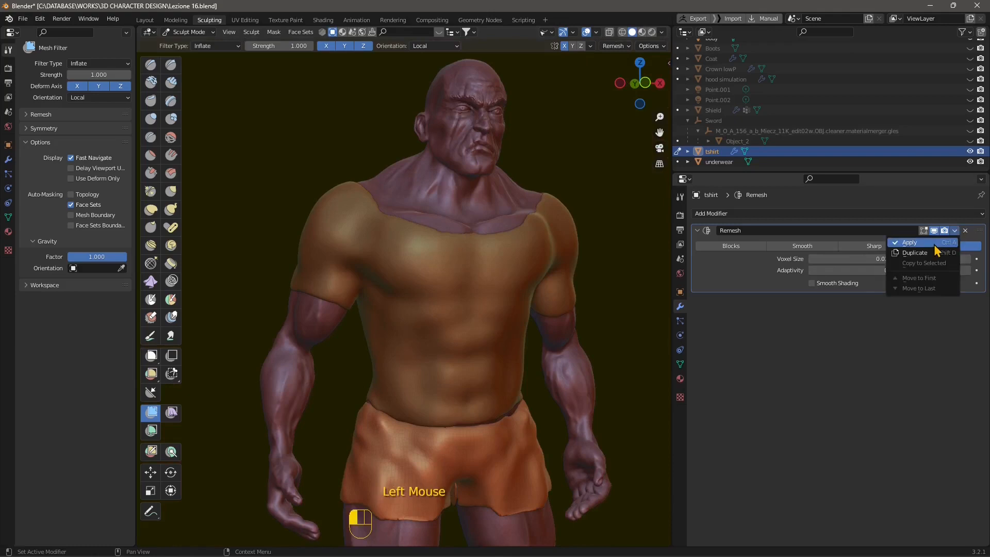
left_click(936, 248)
scroll(316, 267, "up", 3)
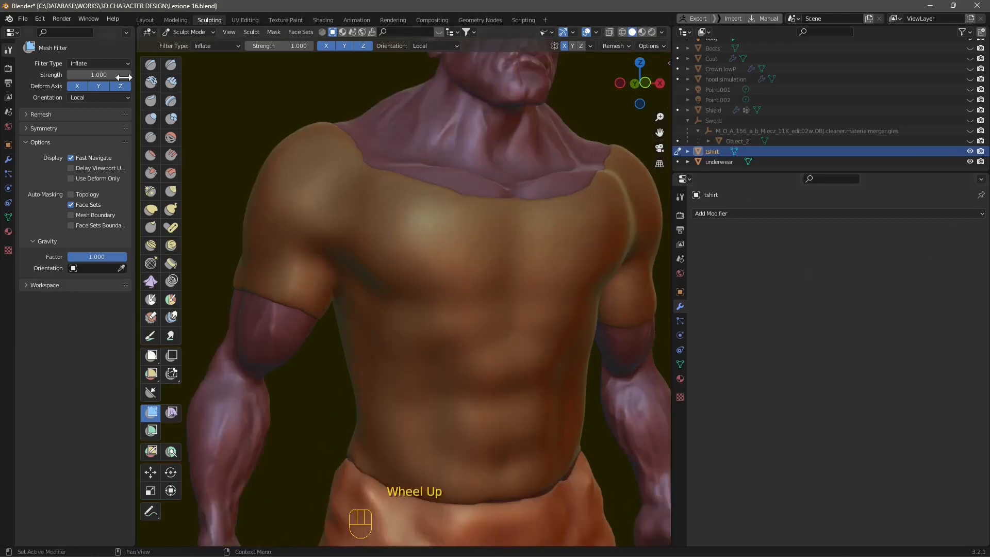
- Switch to the Crease brush, try a stroke at 35 px radius from the tshirt's neckline toward the armpit, and undo it
left_click(171, 65)
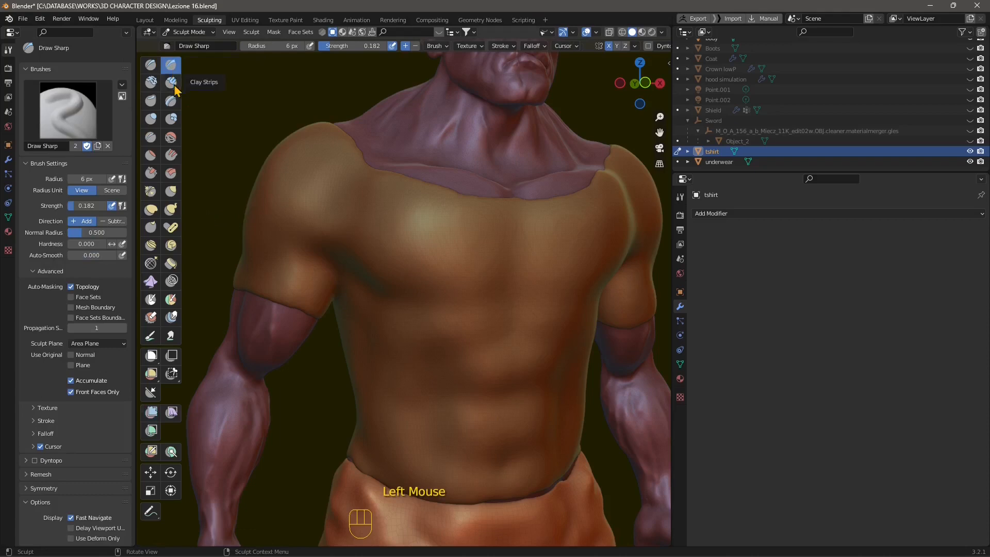
left_click(153, 149)
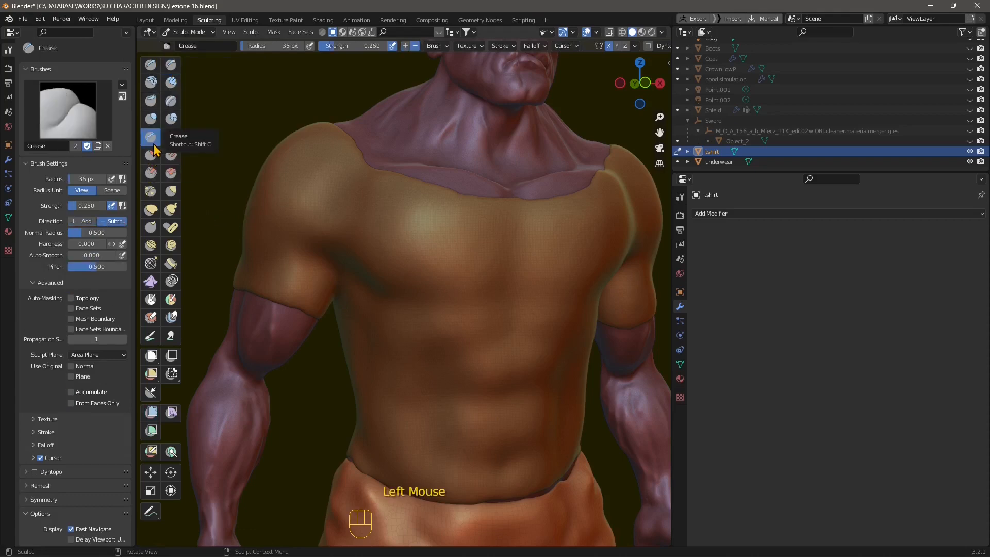
scroll(265, 172, "up", 3)
middle_click_drag(265, 172, 418, 186)
scroll(431, 148, "up", 2)
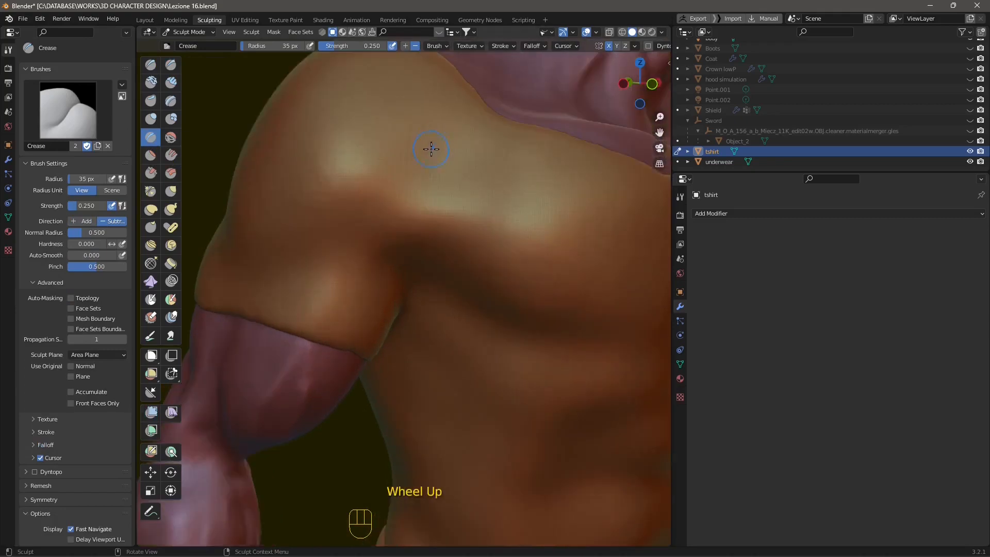
middle_click_drag(431, 148, 434, 179, "shift")
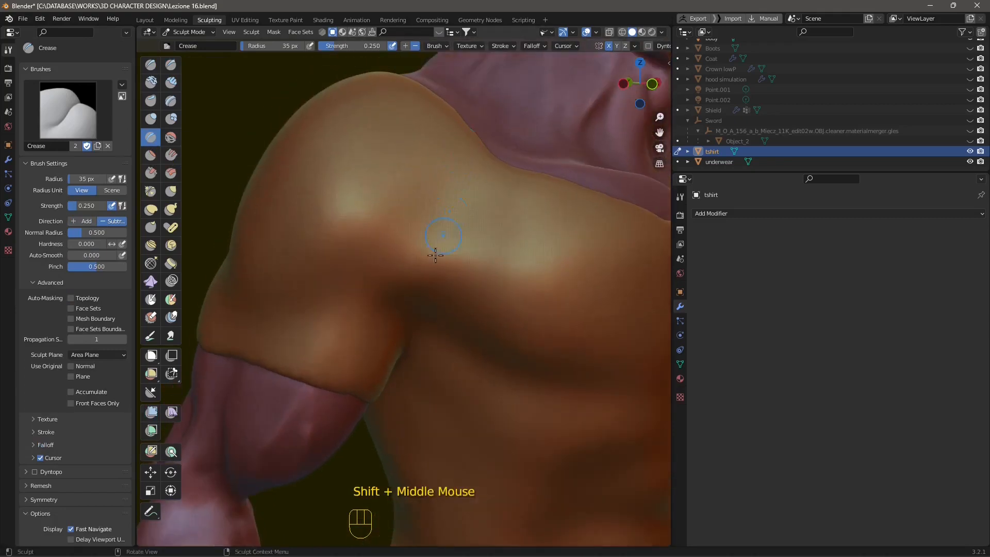
left_click_drag(471, 155, 418, 283)
key("ctrl+z")
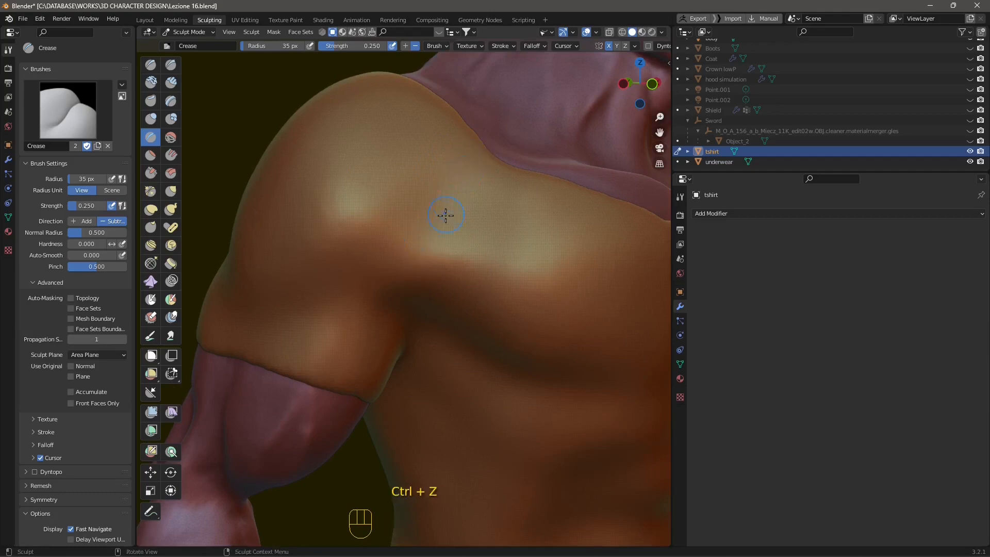
- Reduce the Crease brush radius to 5 px, try a crease down the middle of the tshirt's chest, and undo it
key("f")
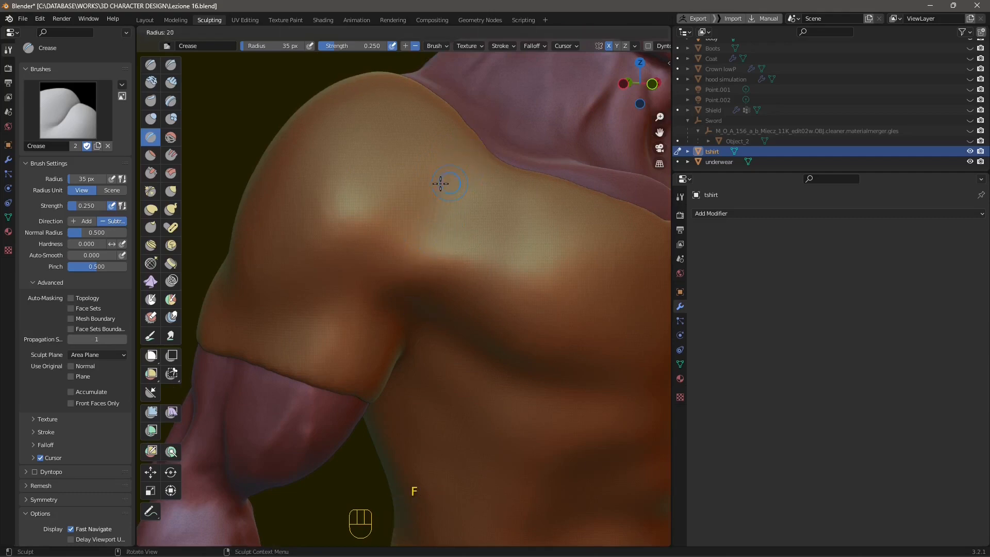
left_click(434, 184)
scroll(469, 175, "up", 2)
mouse_move(469, 175)
middle_mouse_down("shift")
mouse_move(471, 161)
mouse_move(455, 186)
middle_mouse_up("shift")
scroll(456, 186, "down", 3)
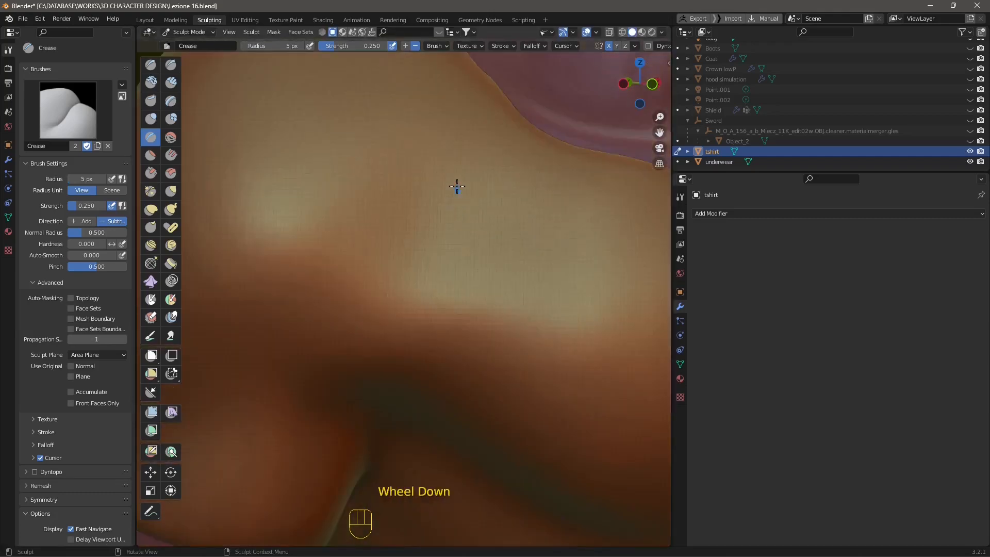
middle_click_drag(503, 278, 473, 265)
left_click_drag(484, 254, 477, 284)
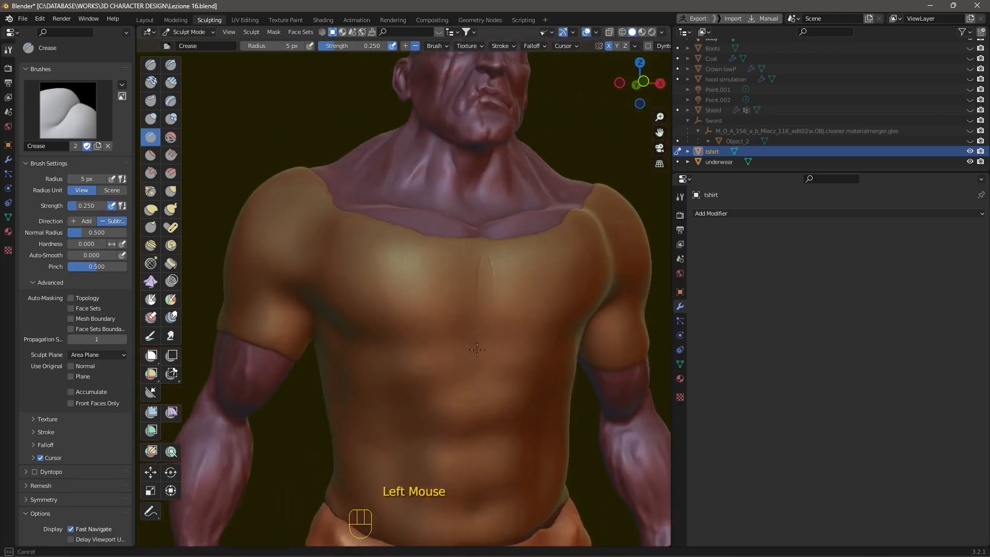
key("ctrl+z")
- Crease a shoulder seam into the tshirt from the neckline toward the armpit on both the front and the back
middle_click_drag(394, 299, 413, 284)
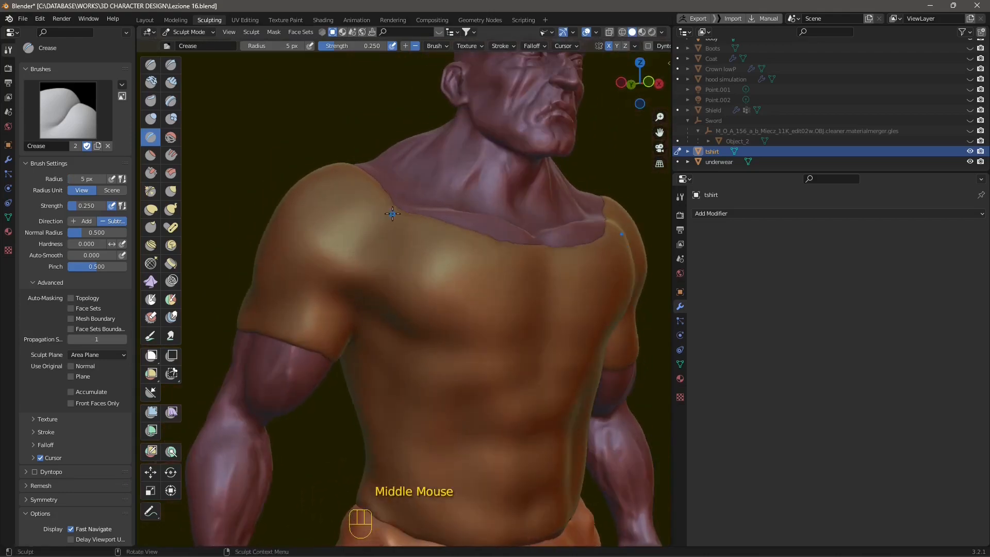
left_click_drag(393, 213, 377, 249)
middle_click_drag(358, 311, 483, 217)
key("ctrl")
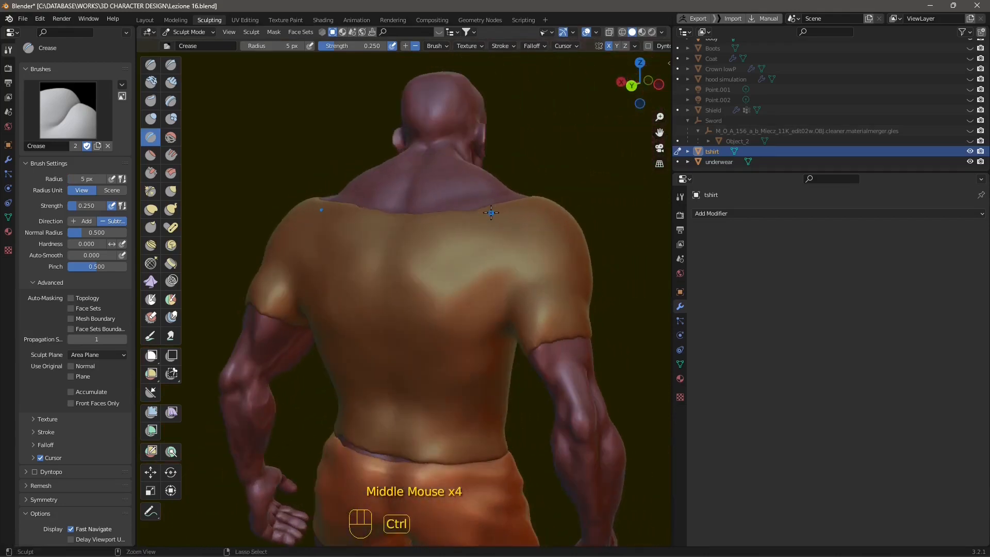
left_click_drag(490, 209, 501, 235, "ctrl")
left_click_drag(510, 279, 513, 282, "ctrl")
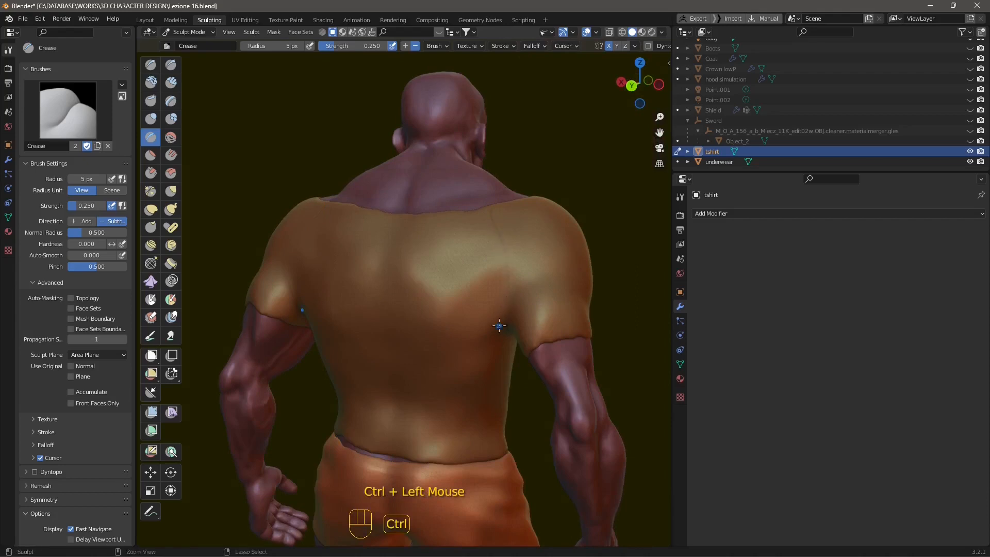
middle_click_drag(513, 283, 286, 225)
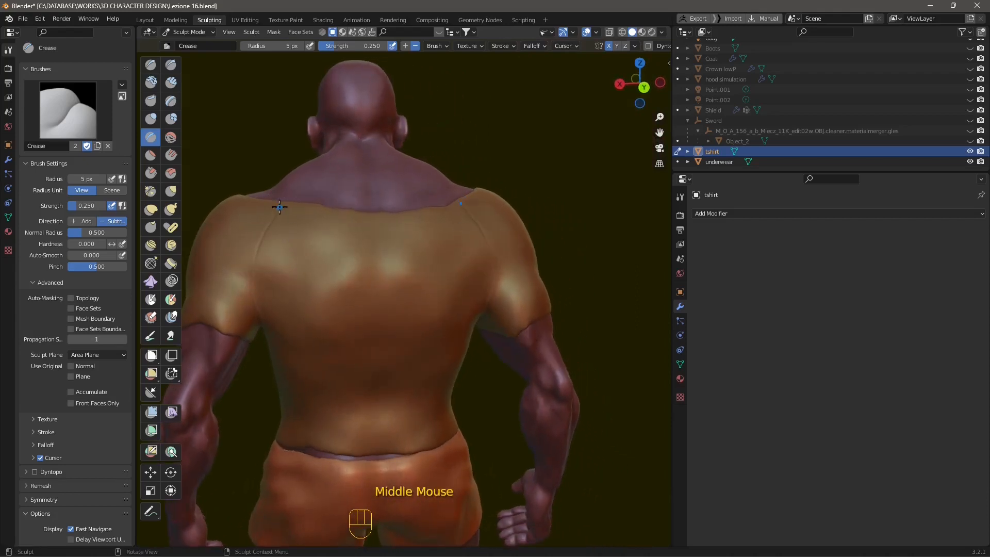
left_click(282, 195, "ctrl")
- Crease a side seam down the tshirt's flank from the armpit toward the waist hem
mouse_move(338, 293)
middle_mouse_down("shift")
mouse_move(340, 248)
mouse_move(325, 227)
mouse_move(337, 194)
mouse_move(368, 182)
middle_mouse_up("shift")
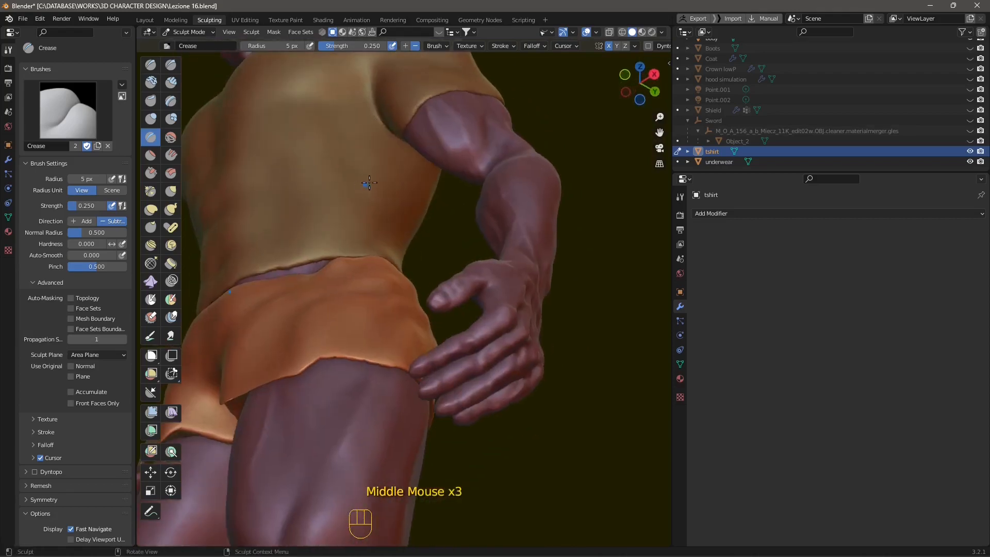
left_click_drag(410, 149, 397, 214, "ctrl")
middle_click_drag(392, 261, 393, 279)
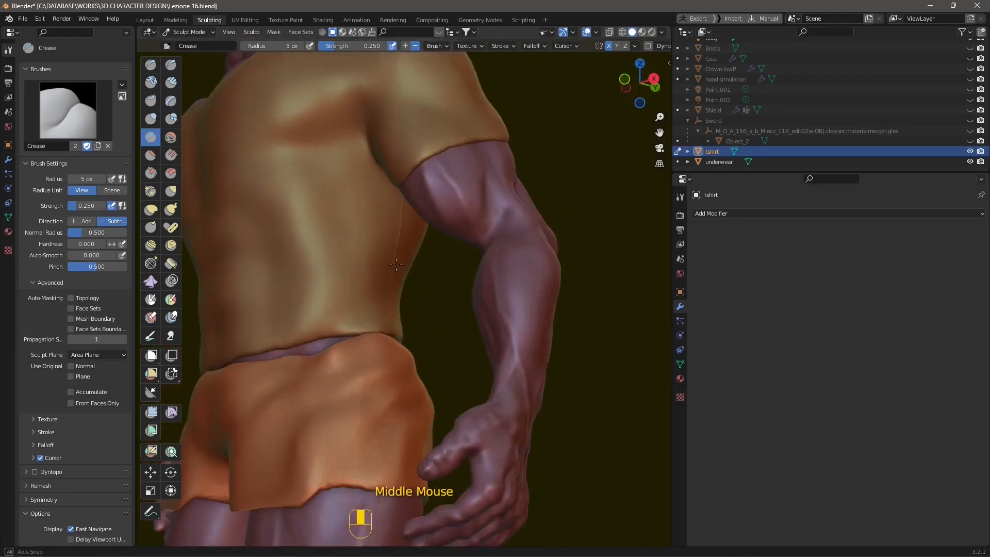
left_click_drag(393, 279, 391, 308, "ctrl")
- Try stepped panel lines on the tshirt's back with the Draw Sharp brush at 9 px radius and 0.138 strength
middle_click_drag(387, 307, 359, 326)
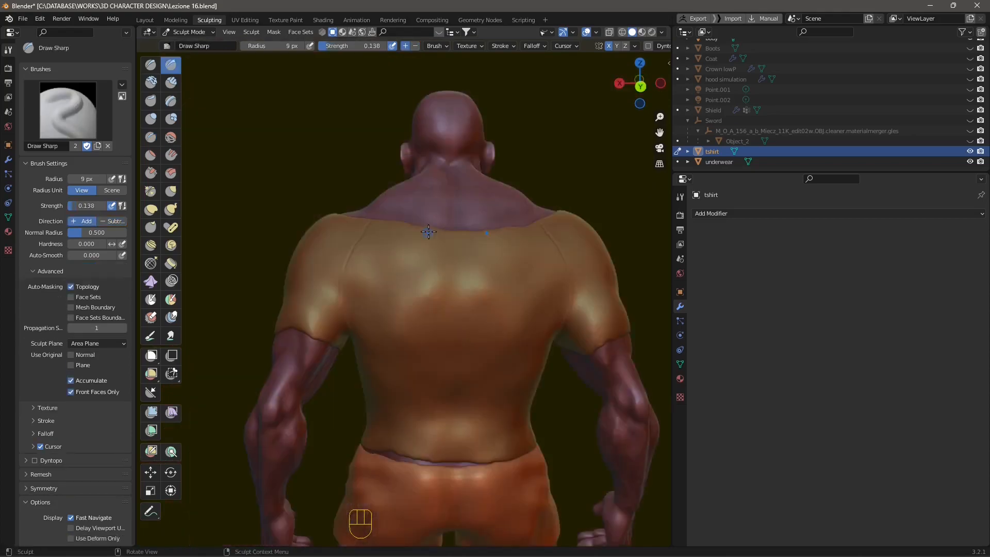
left_click_drag(428, 238, 430, 238)
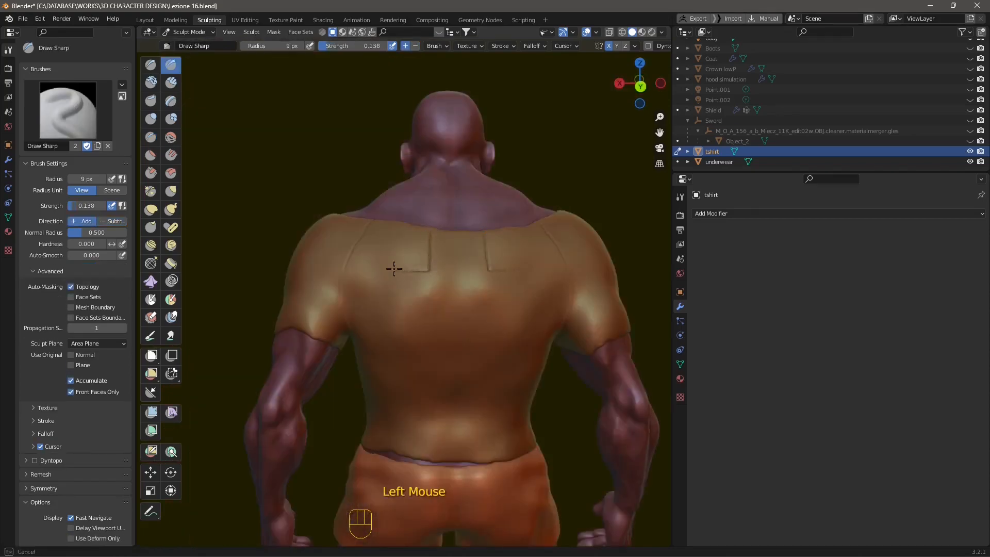
left_click_drag(394, 268, 385, 285)
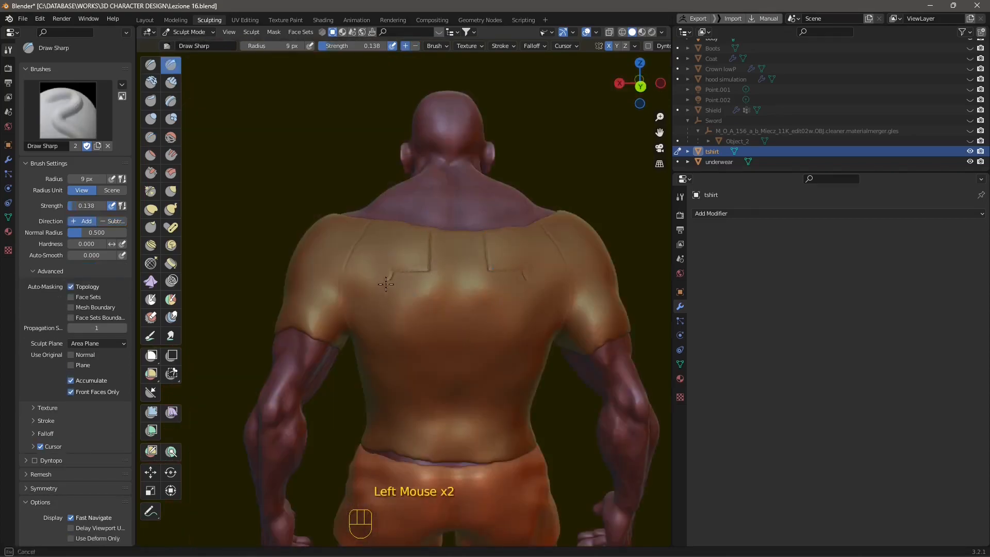
left_click_drag(349, 327, 377, 320)
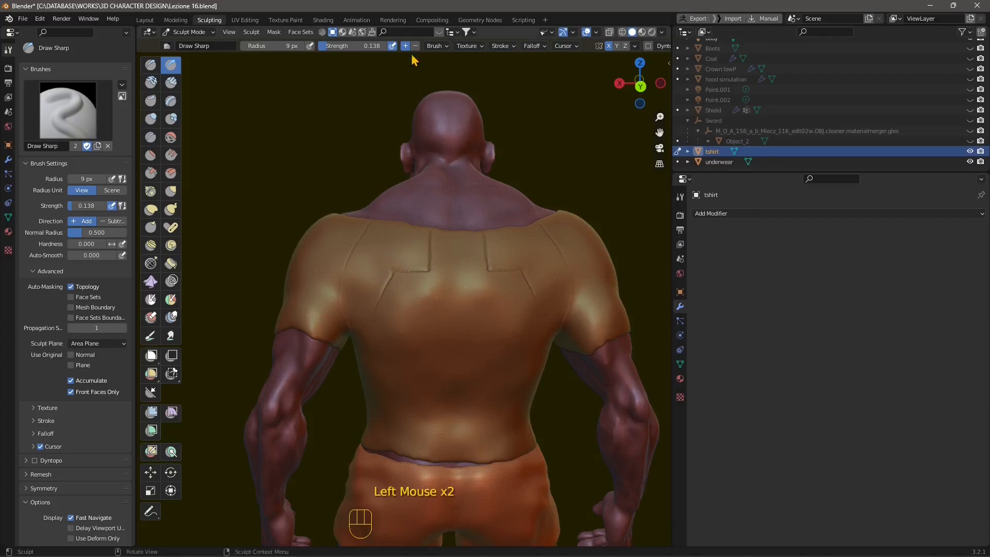
mouse_move(427, 272)
left_mouse_down()
mouse_move(425, 330)
mouse_move(461, 341)
left_mouse_up()
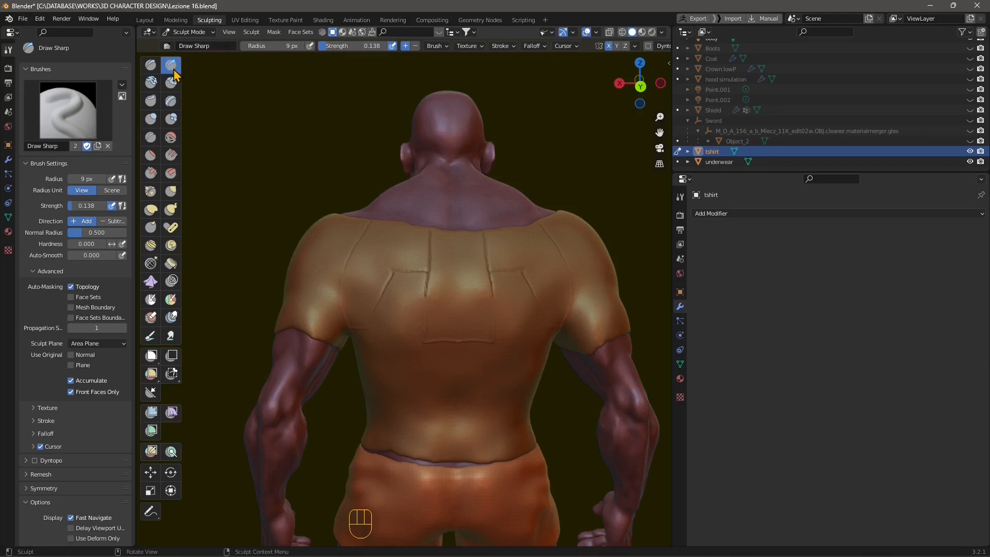
- Try more panel lines across the tshirt's back with the Crease brush at 6 px radius and 0.109 strength
left_click(151, 137)
mouse_move(433, 342)
left_mouse_down()
mouse_move(405, 343)
mouse_move(376, 369)
left_mouse_up()
mouse_move(425, 276)
left_mouse_down()
mouse_move(430, 248)
mouse_move(389, 226)
left_mouse_up()
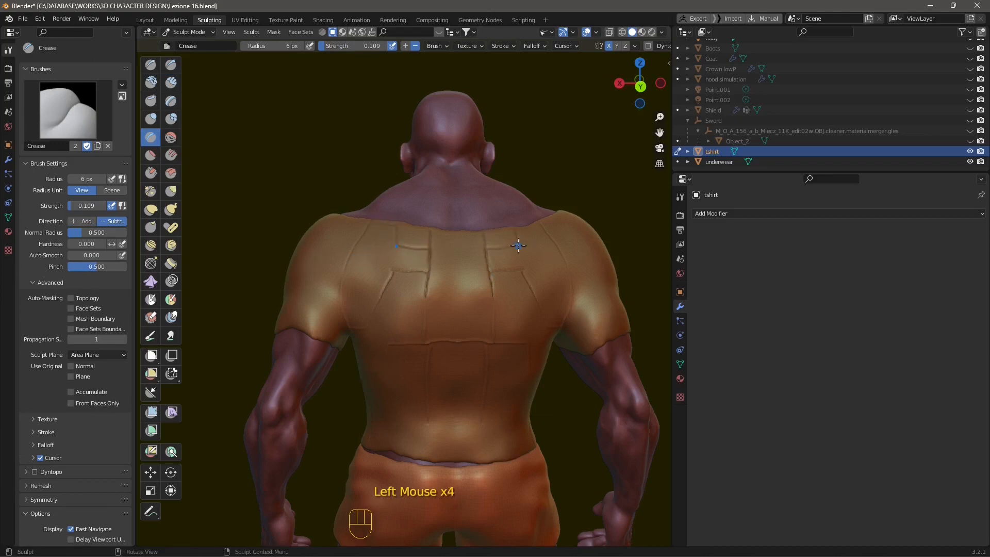
mouse_move(518, 246)
left_mouse_down()
mouse_move(553, 241)
mouse_move(477, 259)
left_mouse_up()
- Undo all the trial panel lines on the tshirt's back, keeping the shoulder seams
key("ctrl+z")
key("ctrl+z")
key("ctrl+z")
key("ctrl+z")
key("ctrl+z")
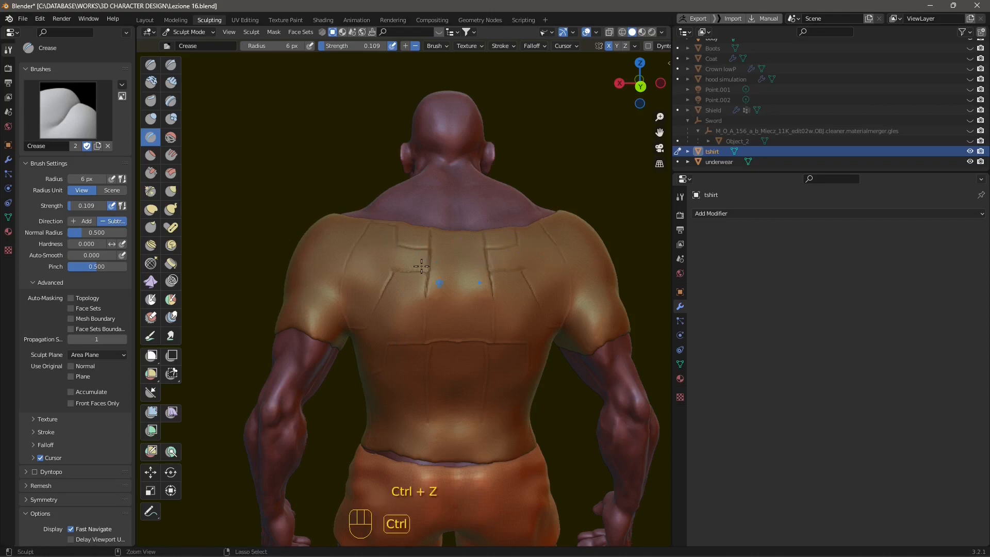
key("ctrl+z")
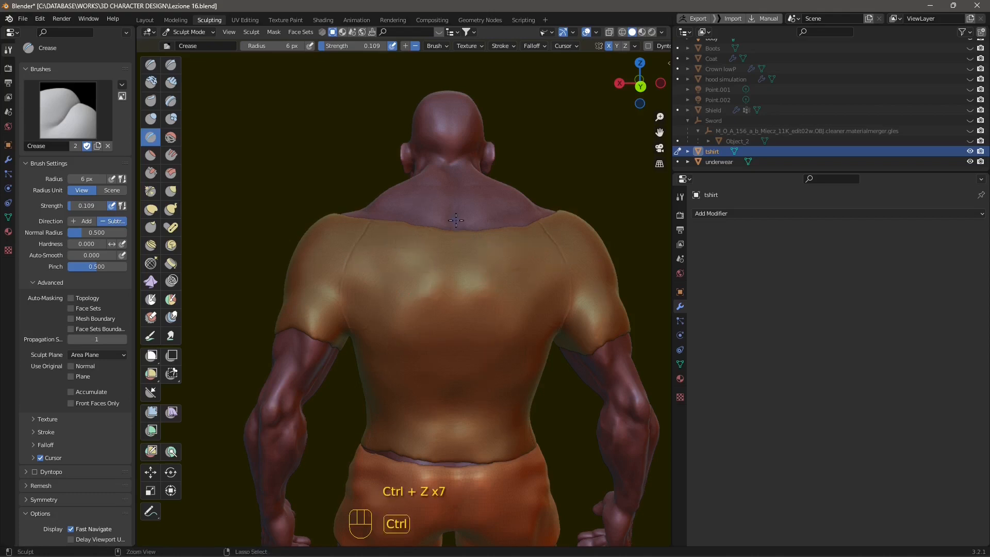
- Set the Crease brush's sculpt plane to View Plane and its stroke spacing to 105%
left_click(465, 48)
mouse_move(503, 48)
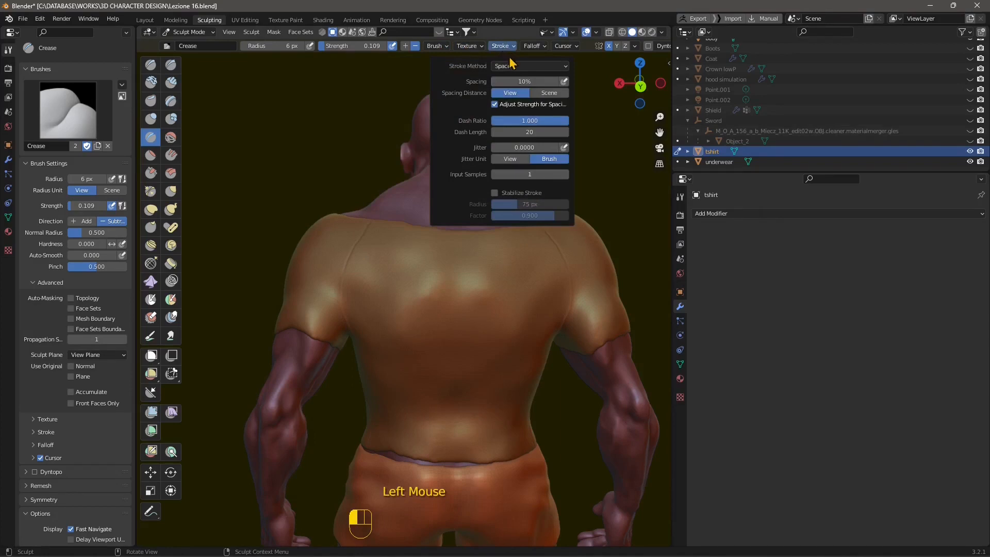
left_click_drag(498, 81, 523, 82)
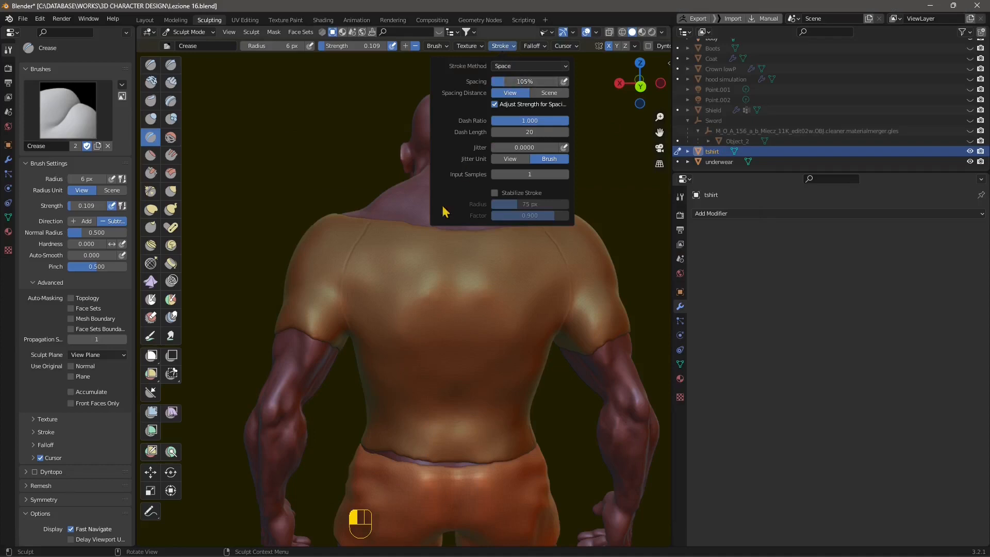
- Crease dotted stitch lines across and down the tshirt's upper back, forming a panel outline below the neckline
left_click(405, 247)
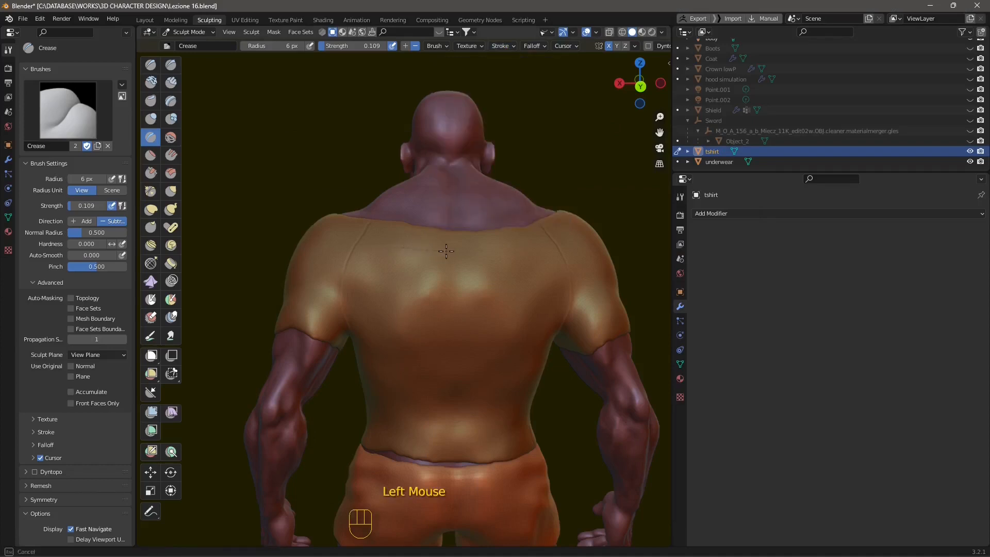
left_click_drag(446, 251, 485, 314)
left_click_drag(385, 224, 381, 246)
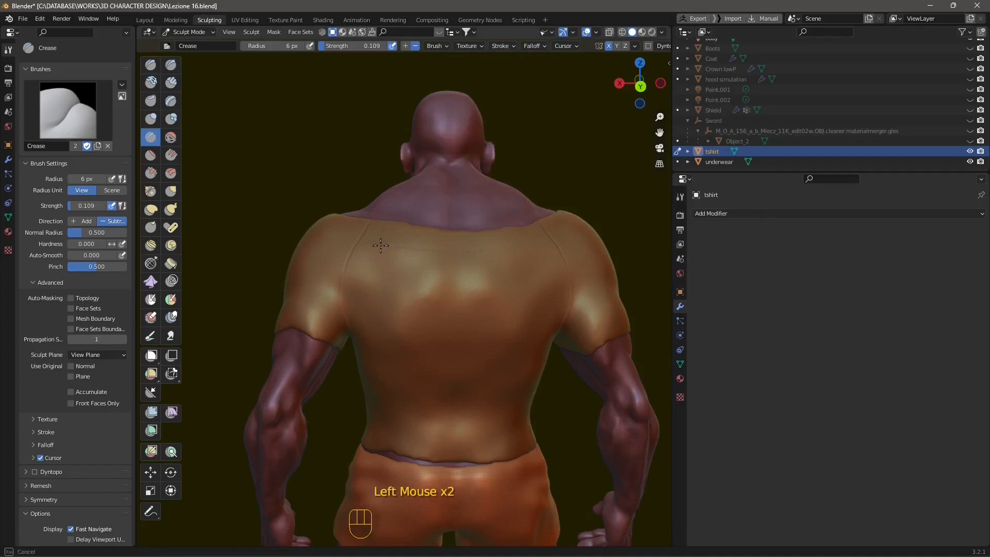
left_click_drag(371, 285, 430, 283)
left_click_drag(439, 340, 441, 337)
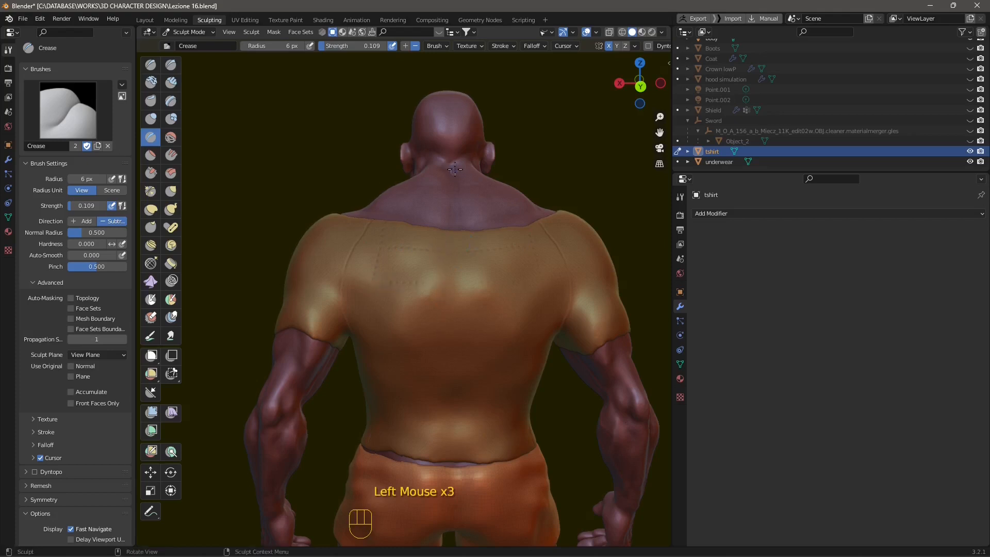
- Increase the Crease brush's stroke spacing and add another dotted stitch line across the back just below the neckline
left_click(513, 49)
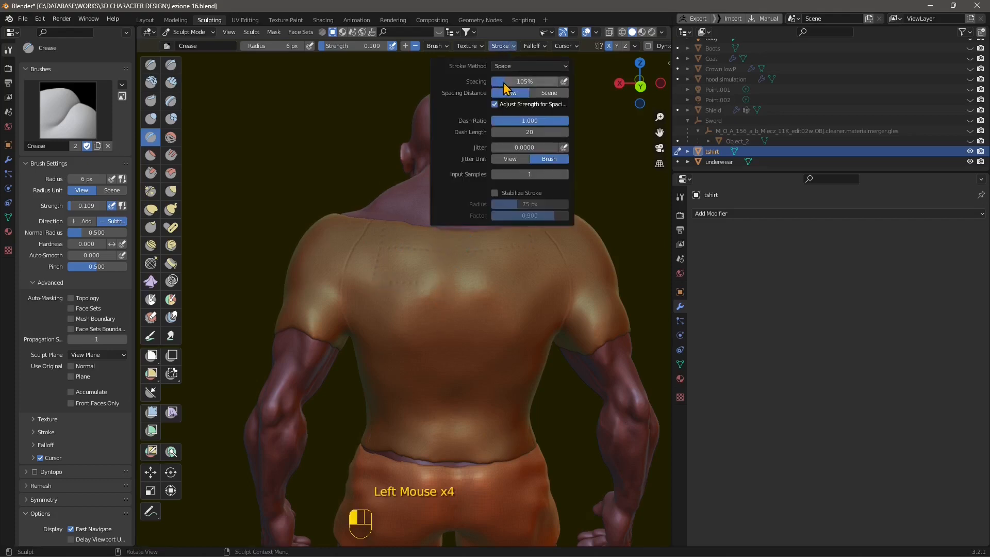
left_click_drag(503, 82, 509, 81)
left_click(398, 242)
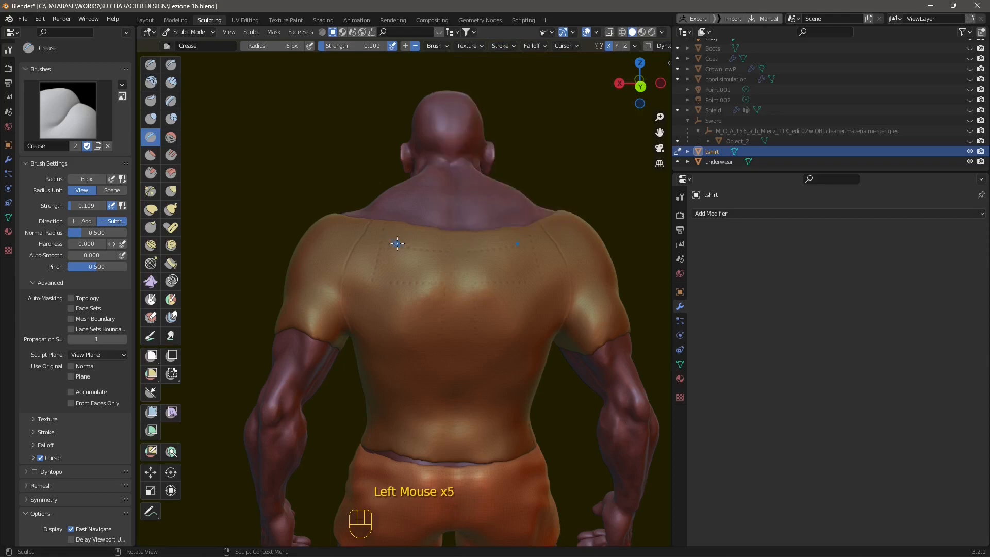
left_click_drag(401, 235, 457, 244)
- Set the stroke spacing to 211% and crease more widely spaced stitch lines across the upper back, beside the armhole and at mid-back
left_click(510, 46)
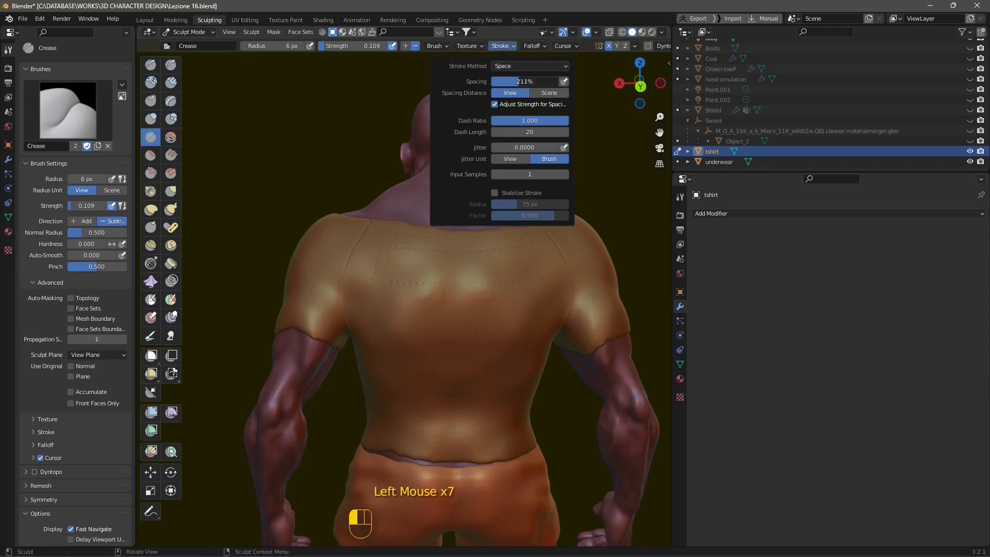
left_click_drag(398, 263, 476, 260)
left_click_drag(364, 257, 362, 299)
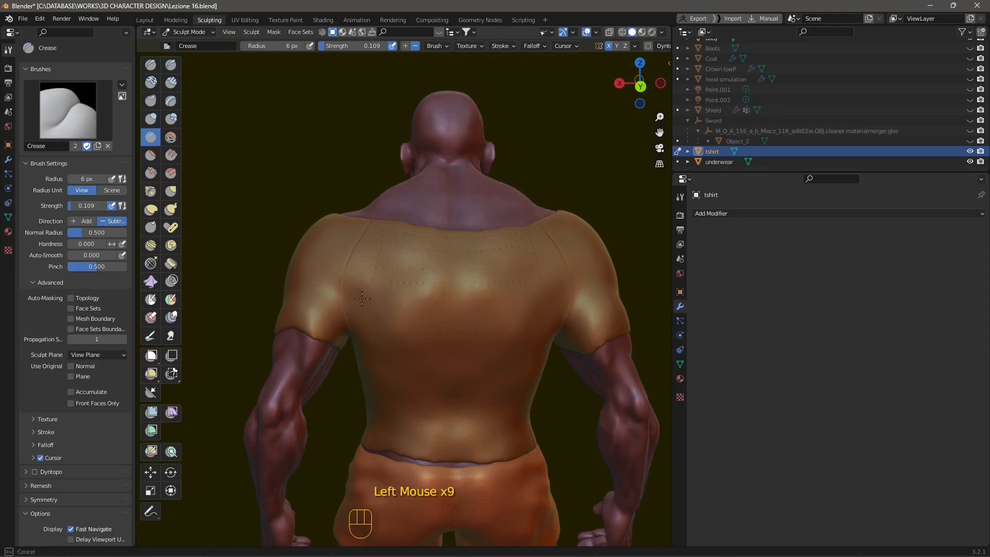
left_click_drag(407, 341, 447, 328)
- Review the Crease brush's texture and stroke options and turn on Stabilize Stroke
left_click(508, 47)
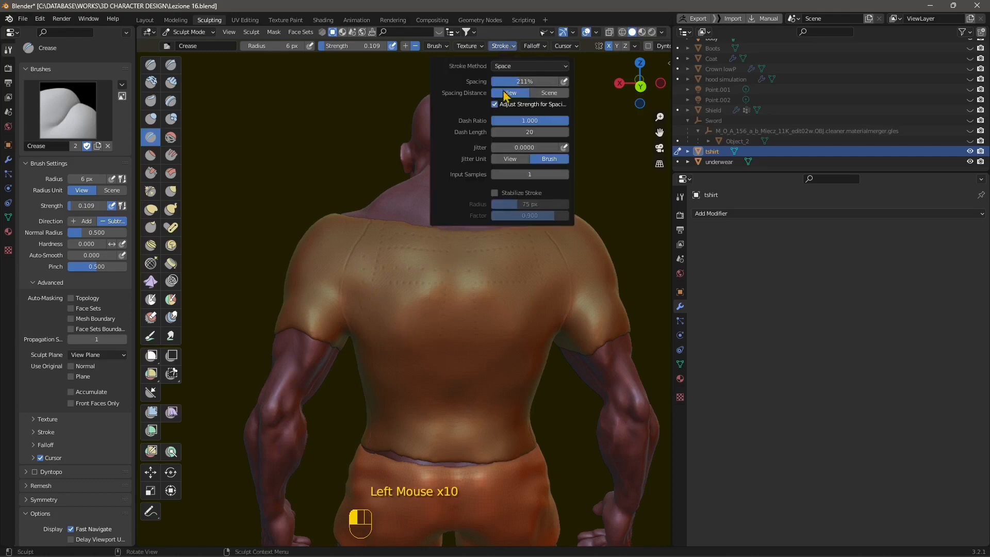
mouse_move(471, 47)
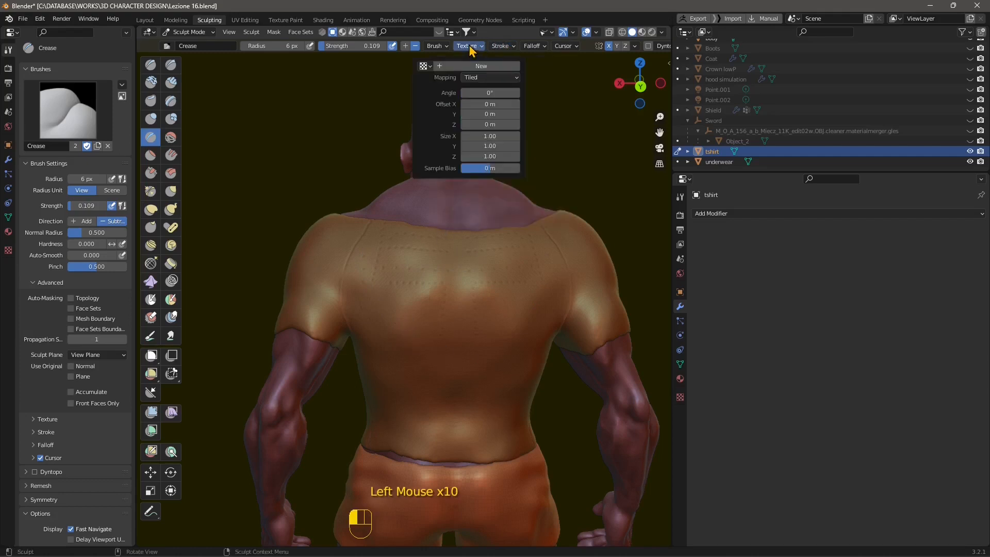
mouse_move(502, 48)
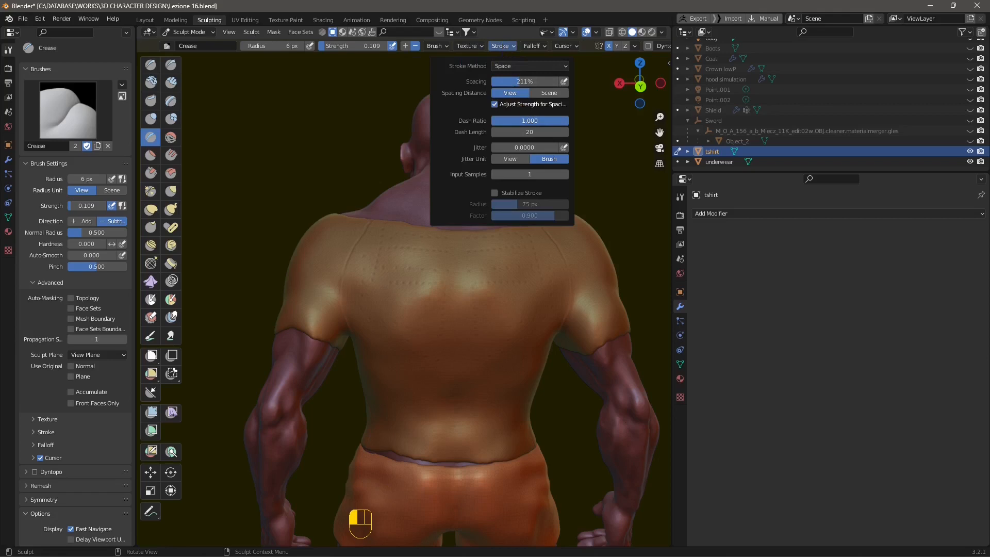
left_click(521, 119)
key("Return")
left_click(496, 193)
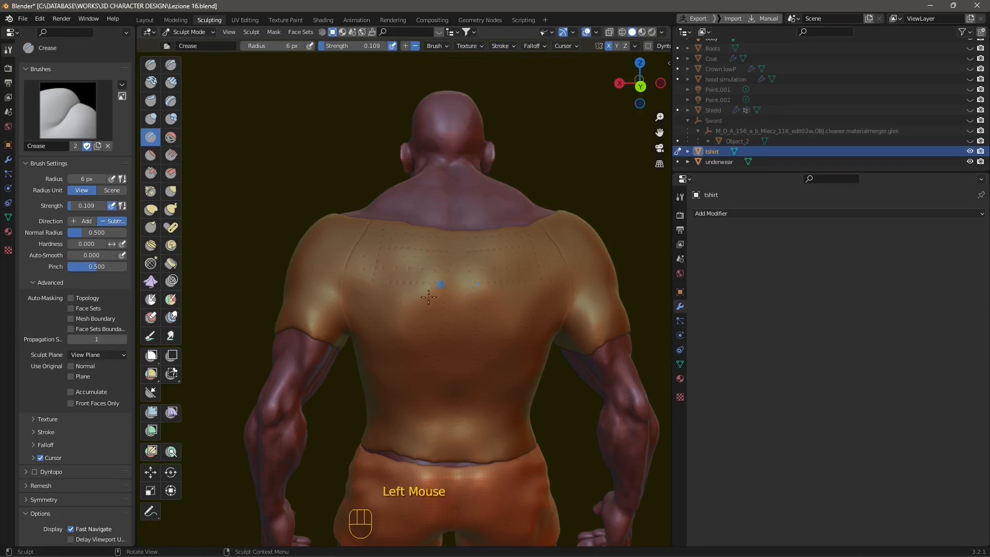